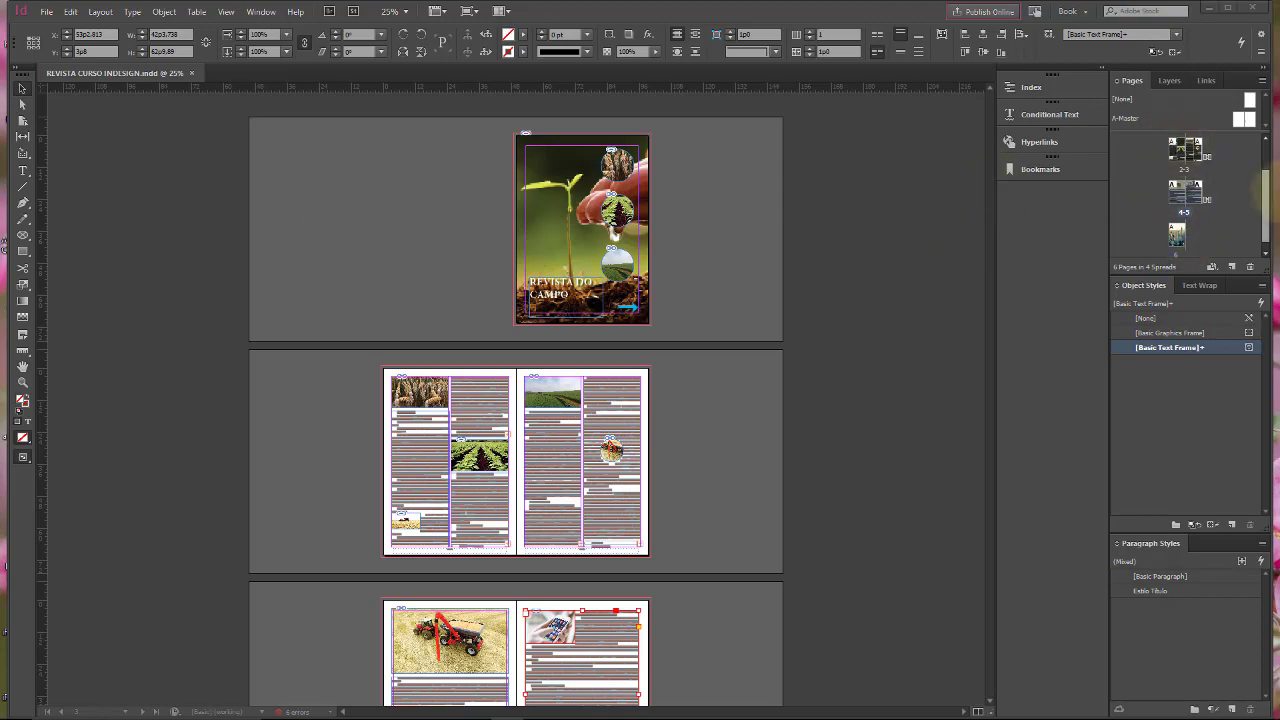
Look through the magazine's cover, inner spreads and back page, then examine the headings and footnotes on pages 2-3.
scroll(1180, 155, "up", 2)
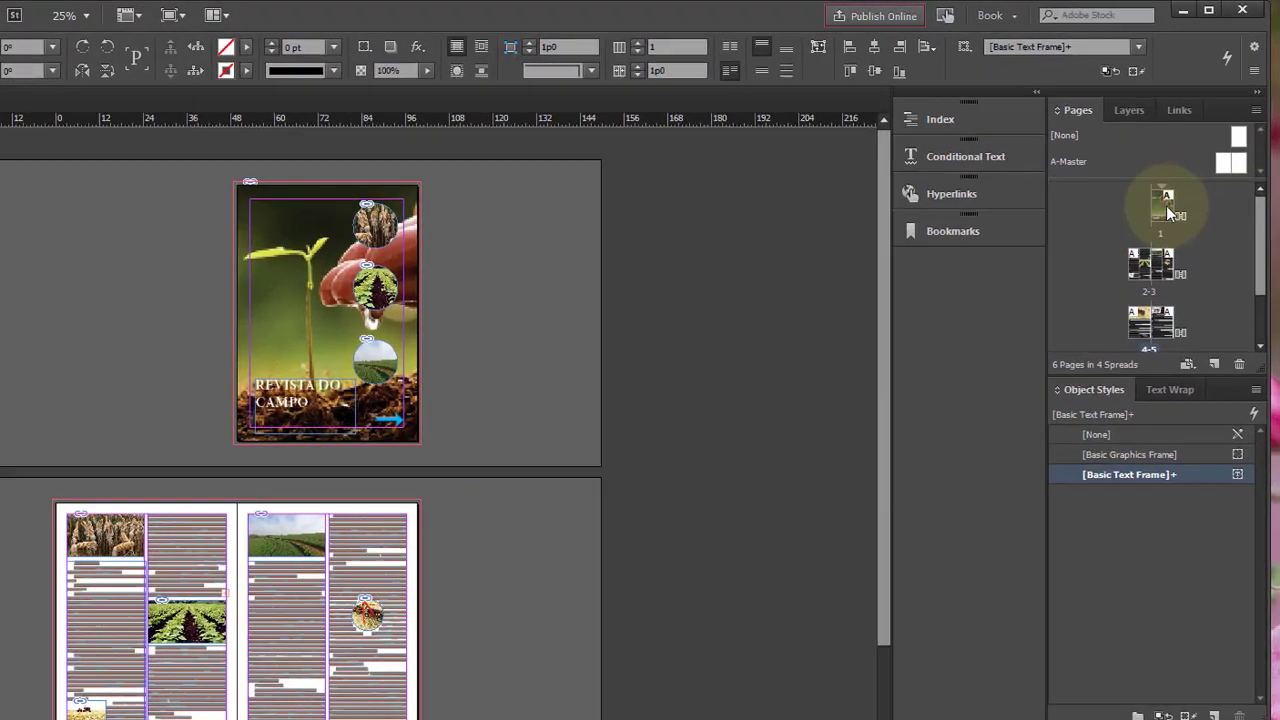
double_click(1193, 197)
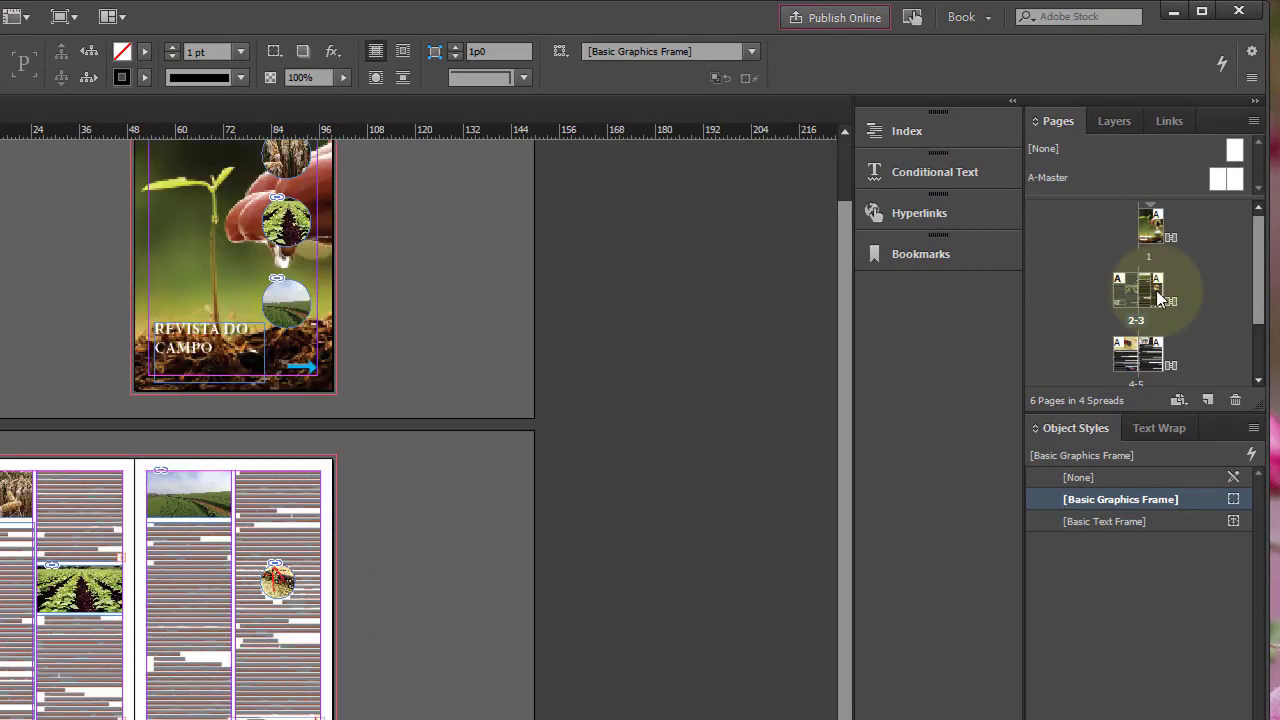
double_click(1135, 355)
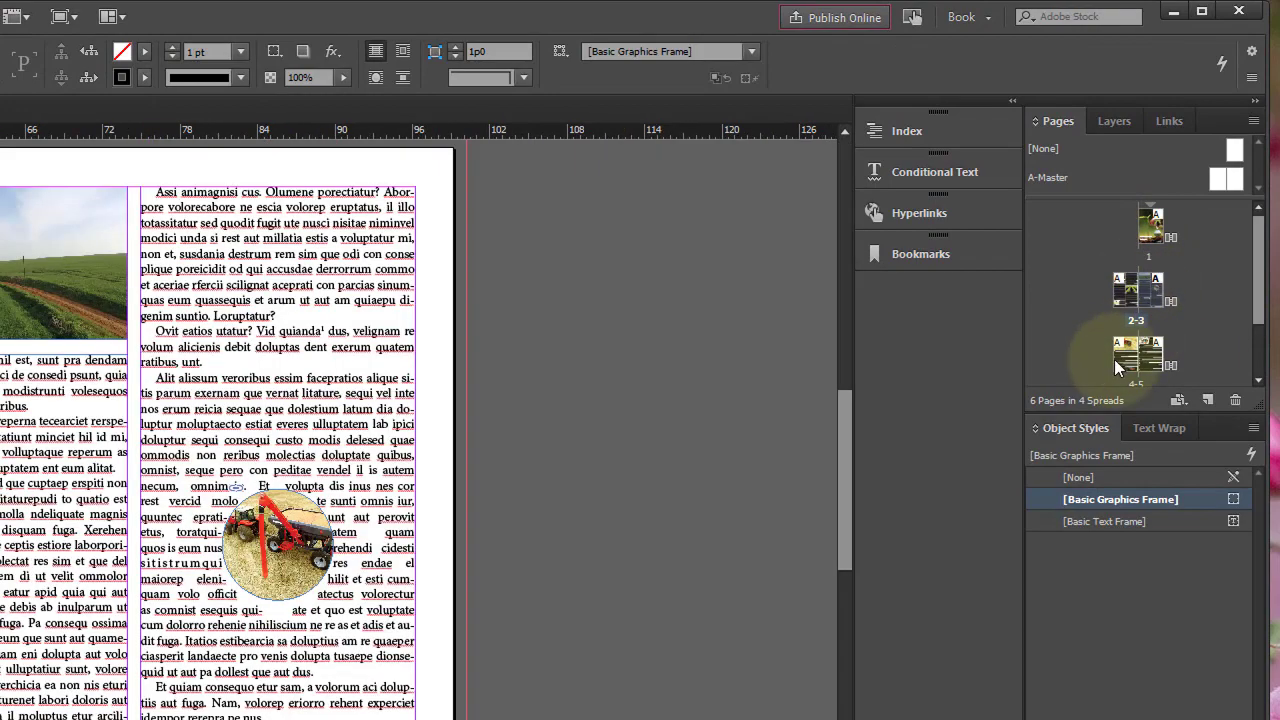
double_click(1125, 342)
double_click(1156, 349)
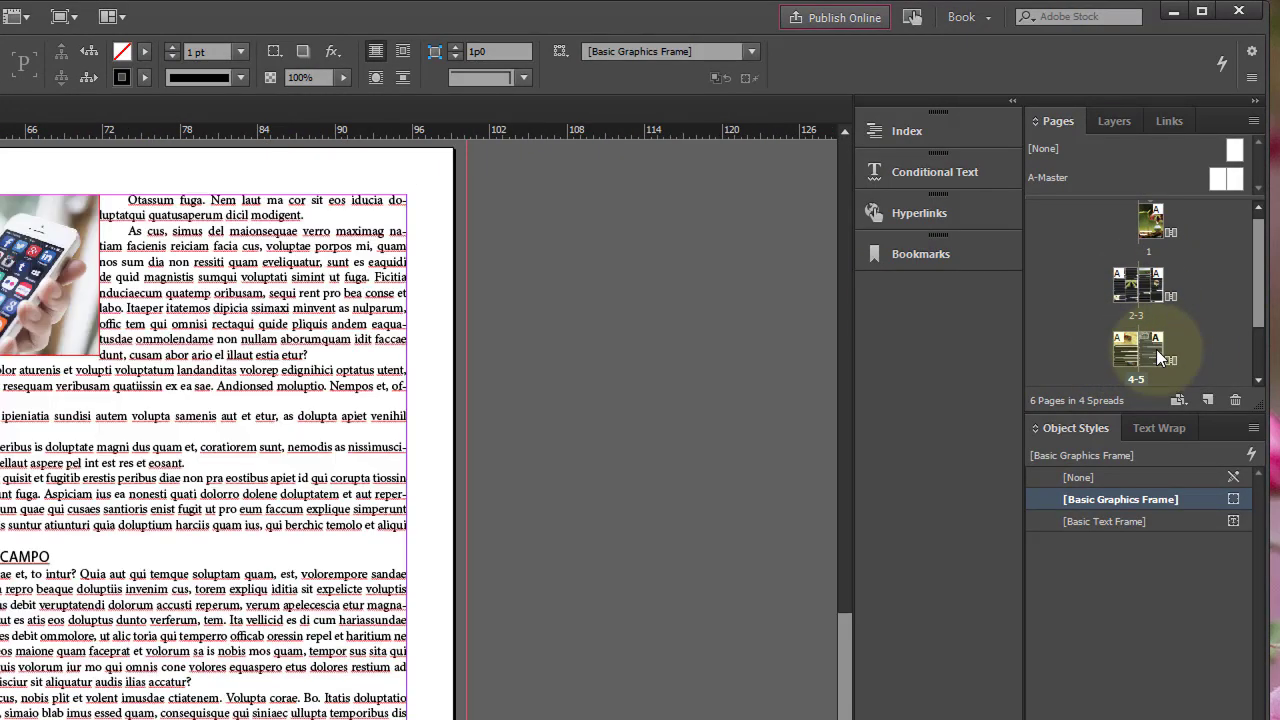
left_click(1258, 350)
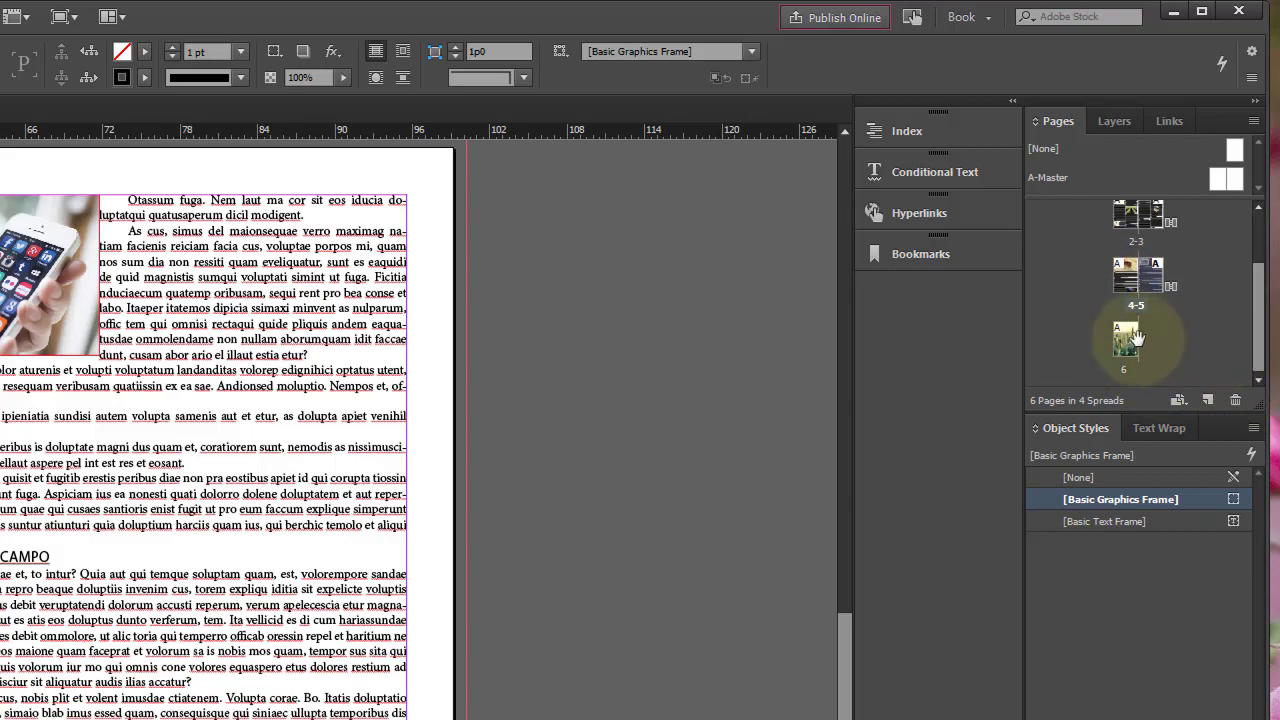
double_click(1133, 341)
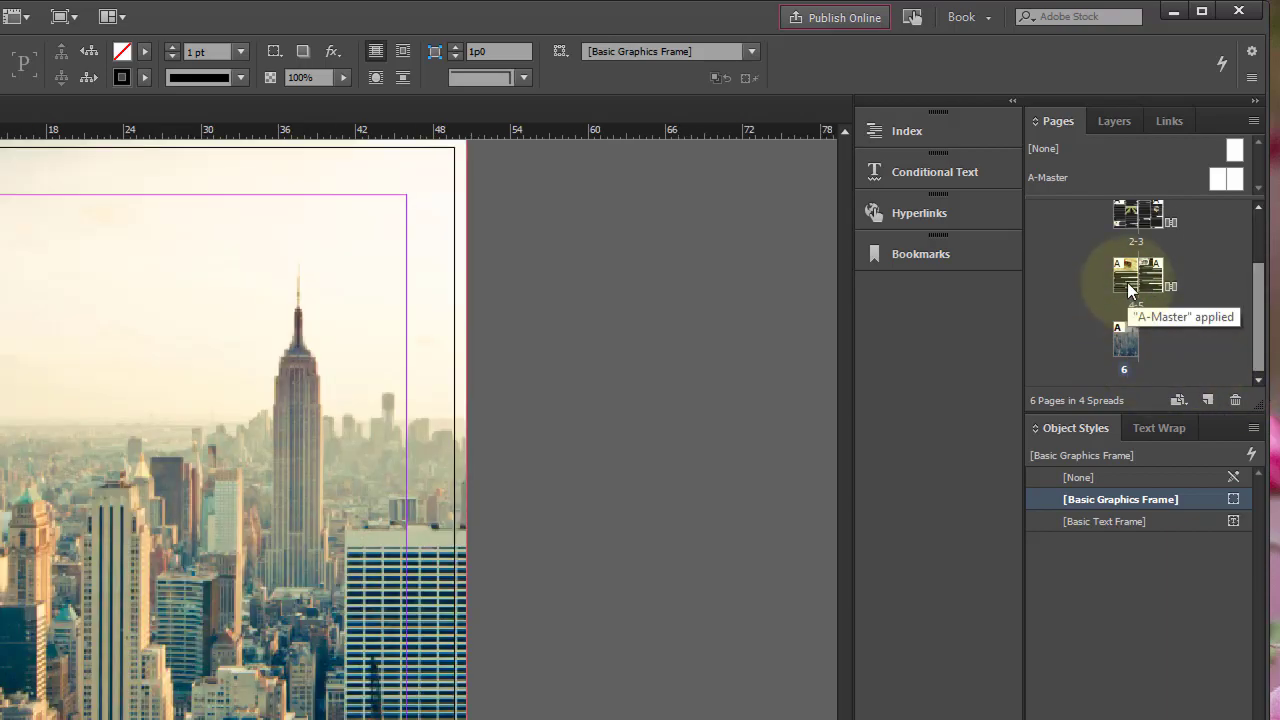
double_click(1138, 275)
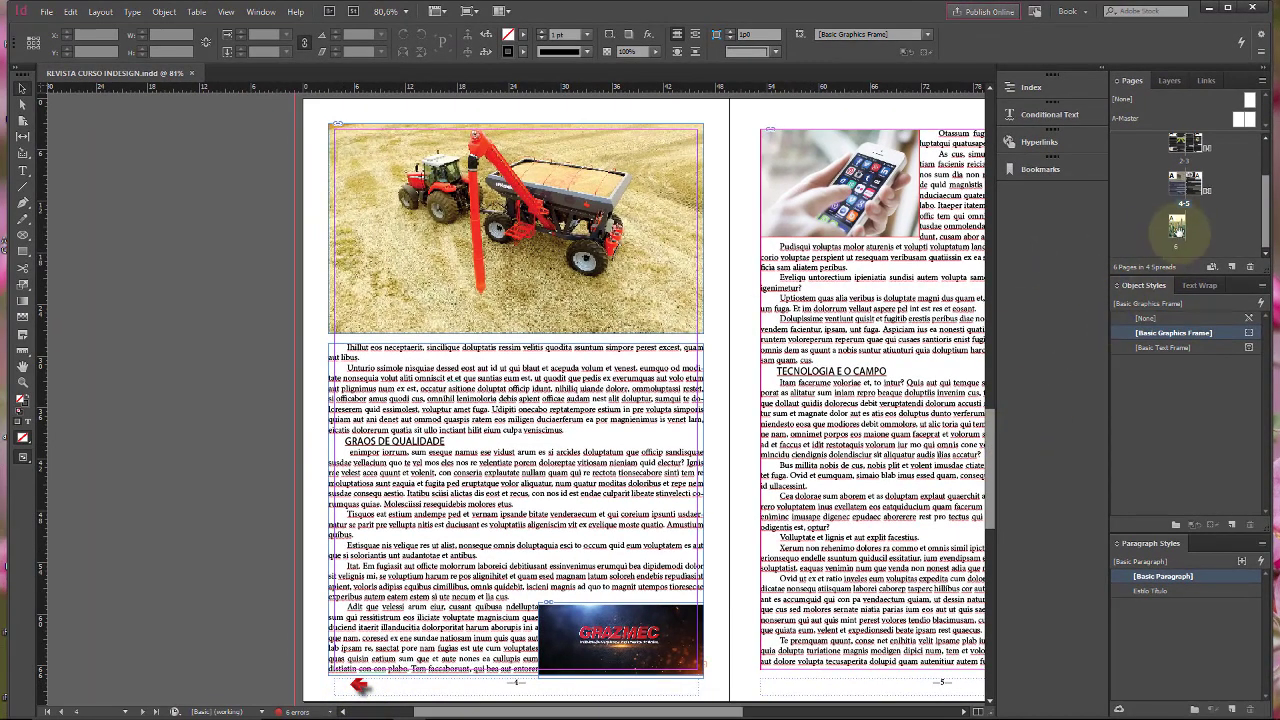
double_click(1173, 150)
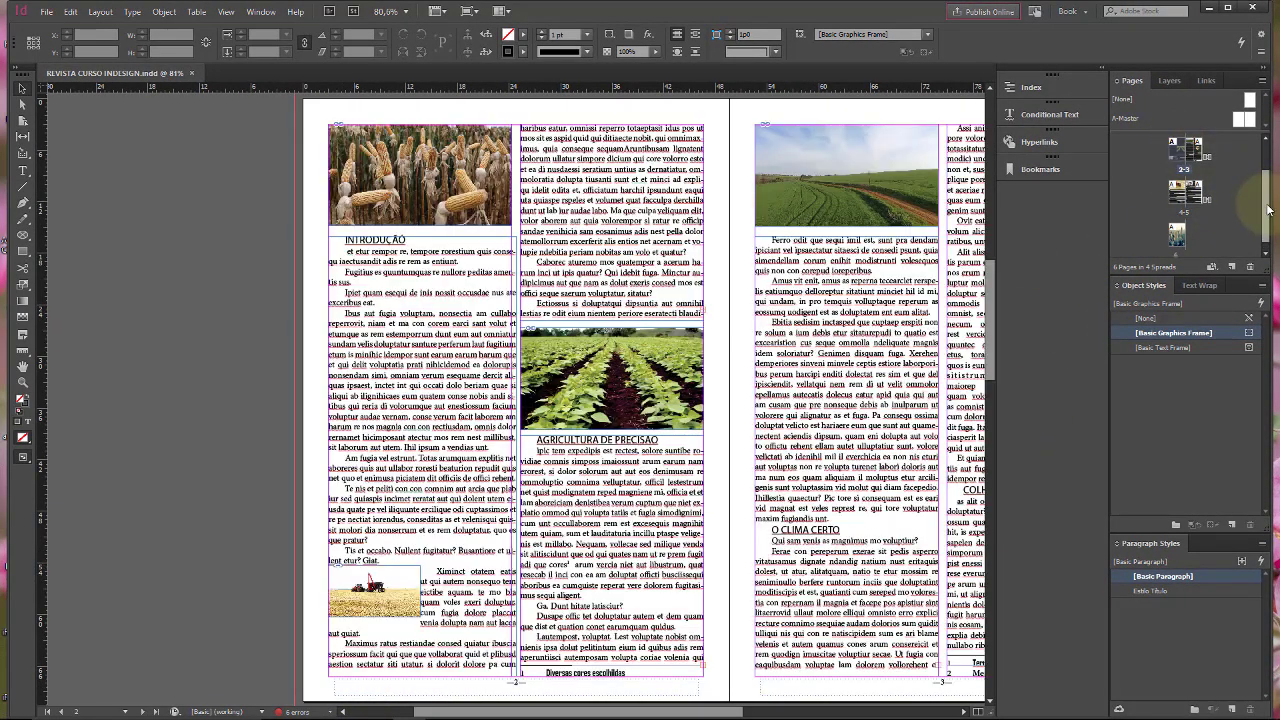
left_click_drag(1268, 210, 1268, 164)
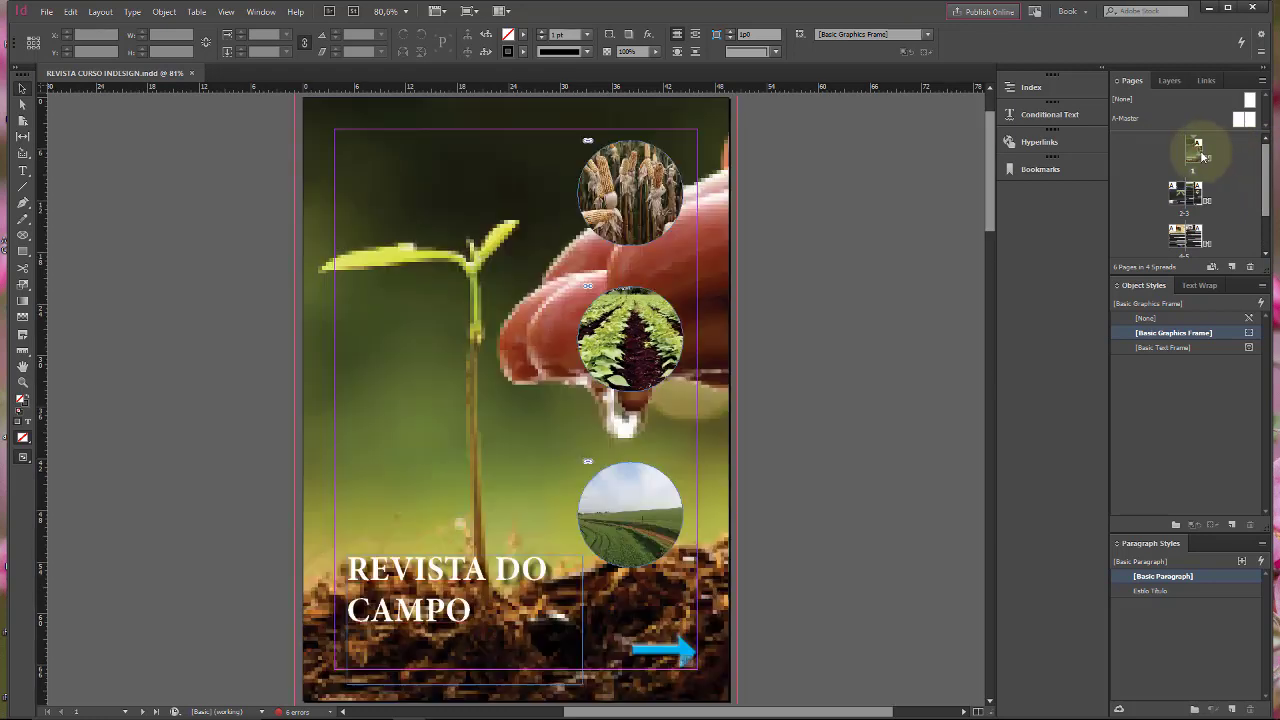
double_click(1198, 152)
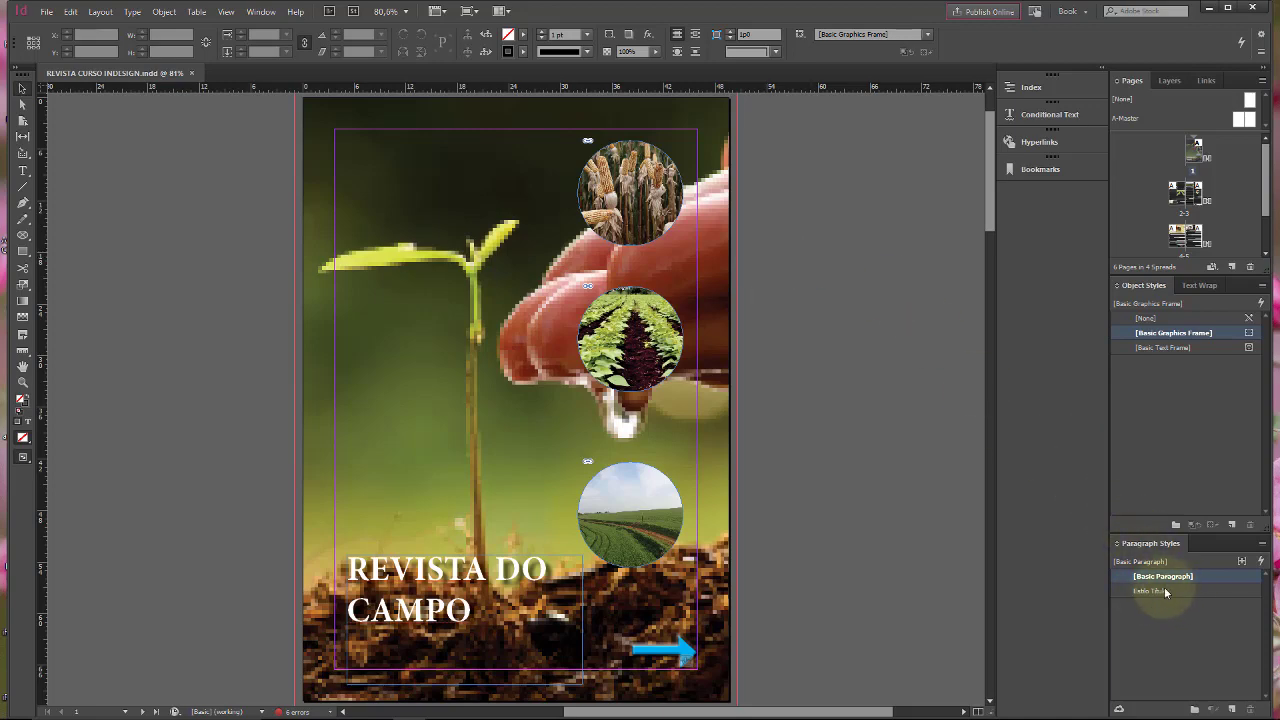
double_click(1186, 192)
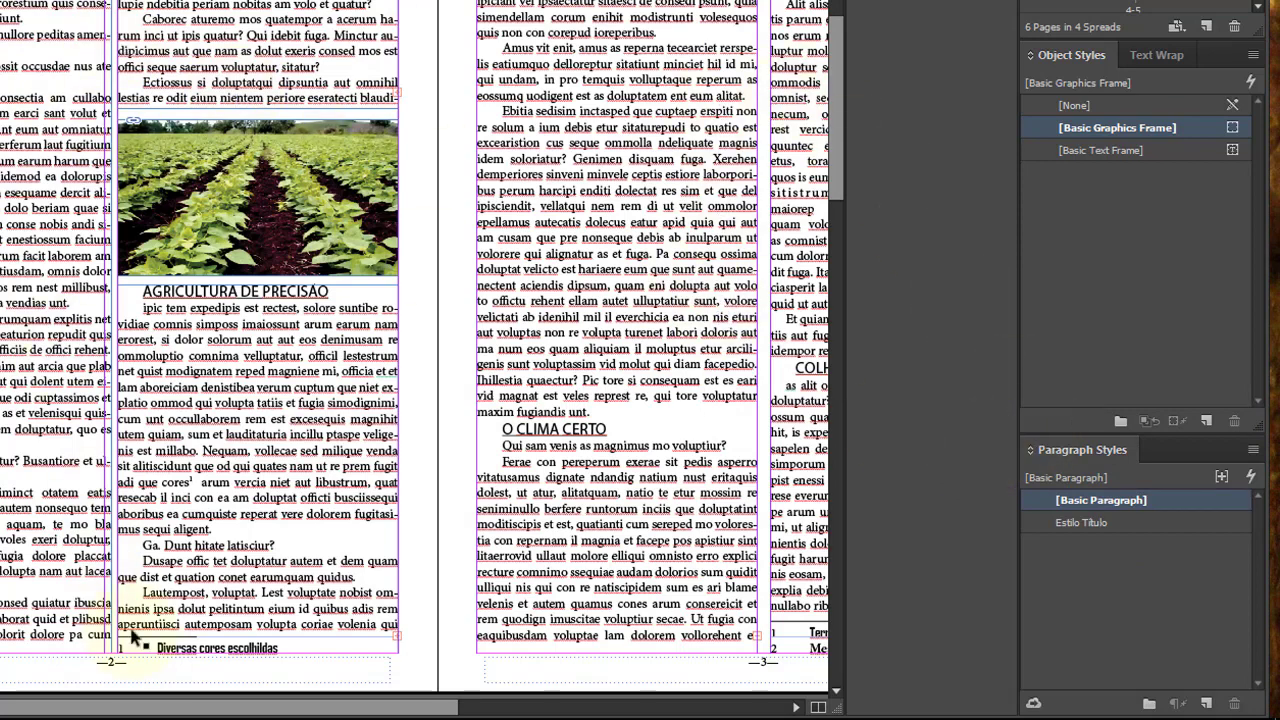
left_click_drag(348, 714, 433, 714)
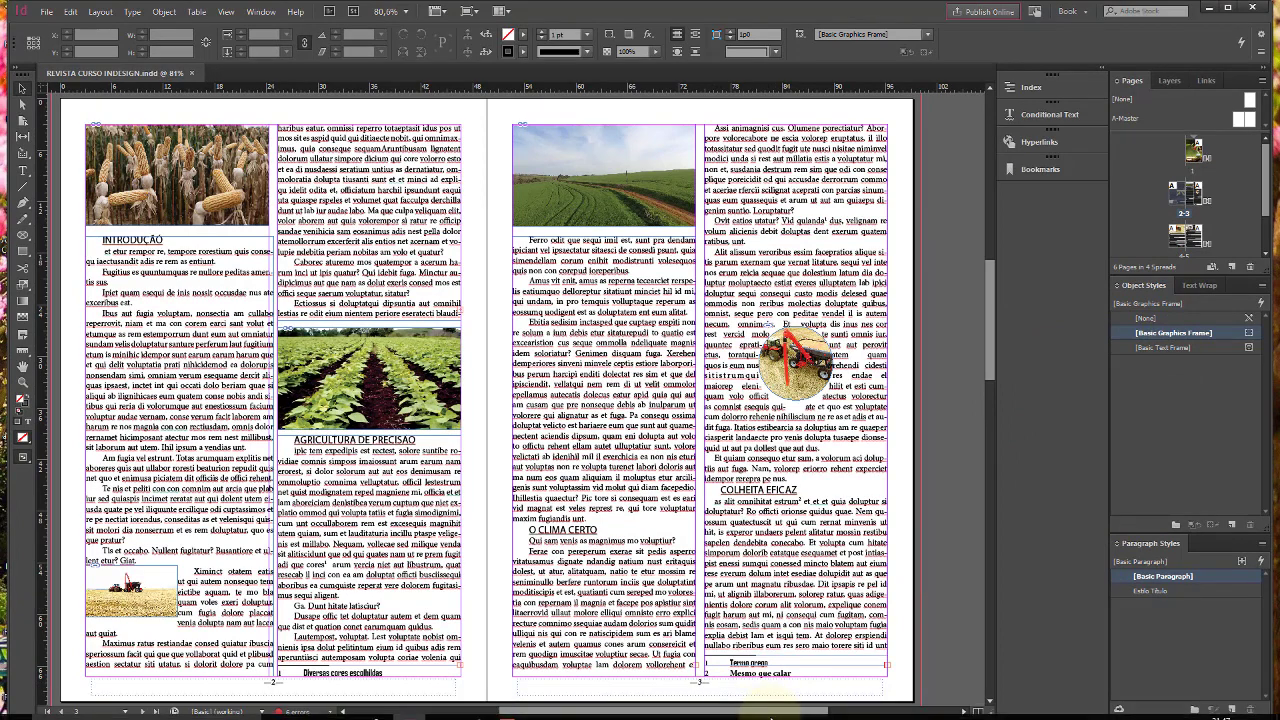
scroll(955, 533, "left", 2)
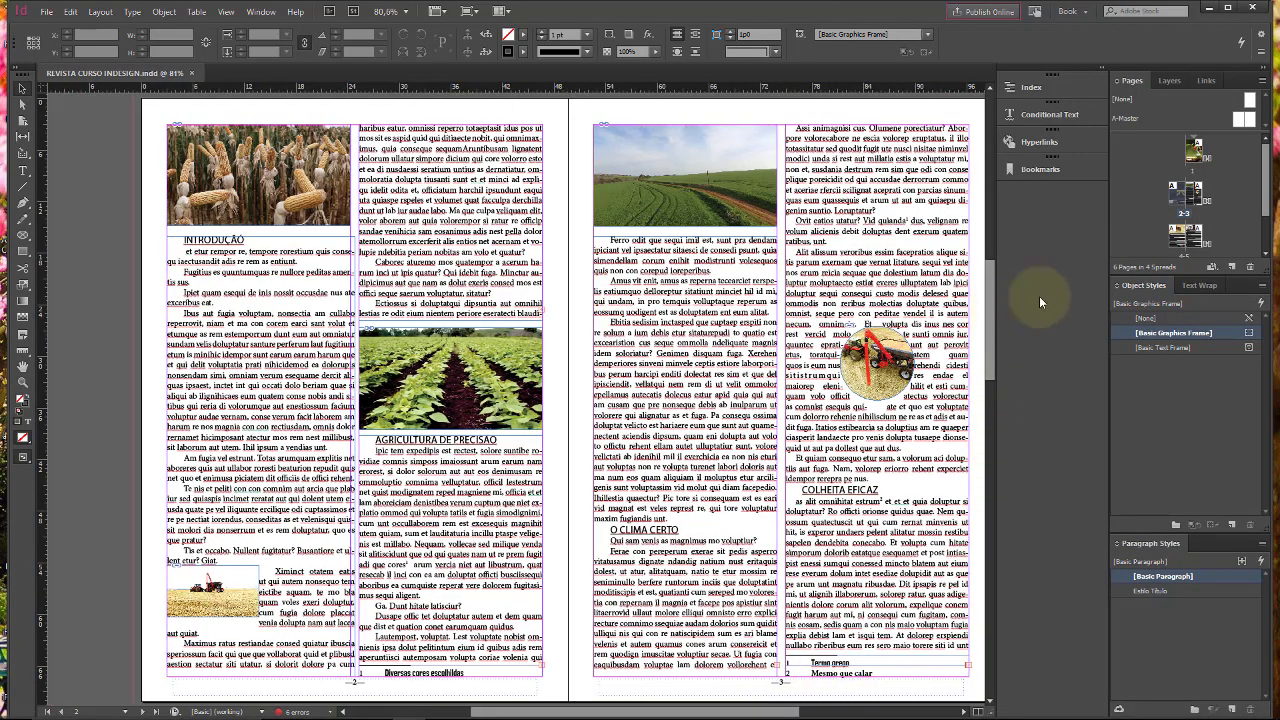
Insert one page based on A-Master after page 1, accepting the page shuffling.
double_click(1193, 155)
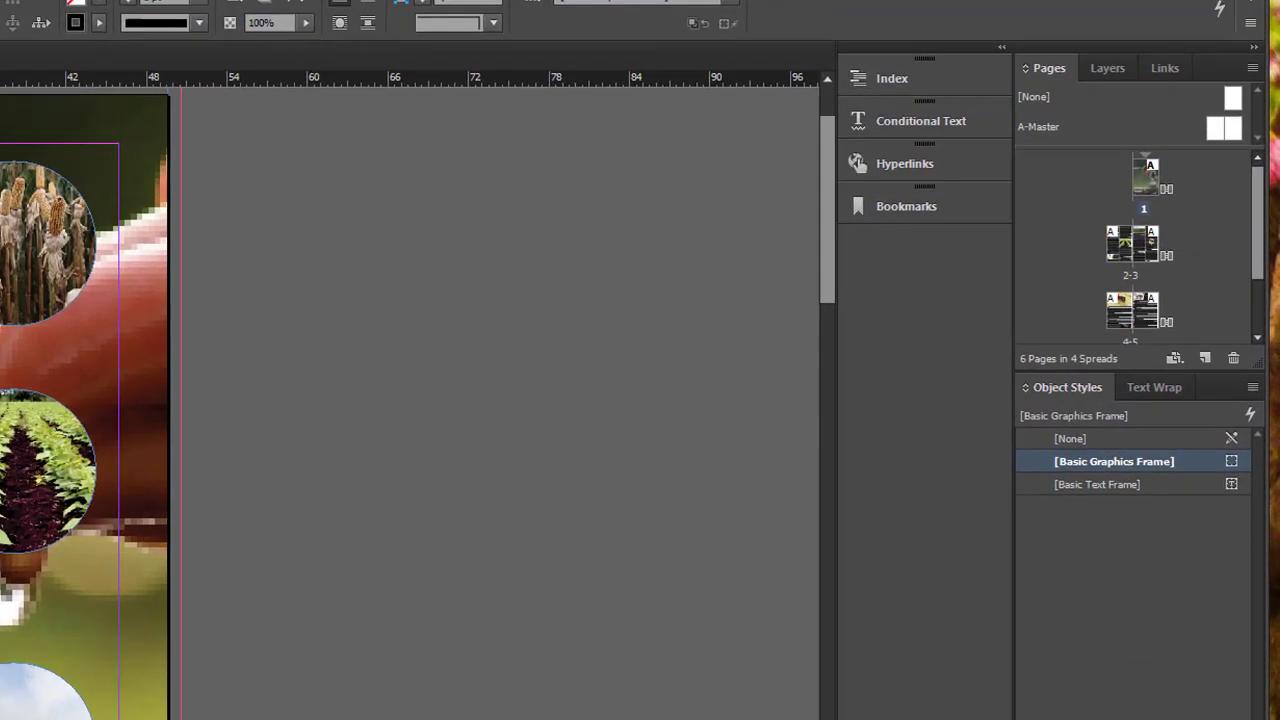
right_click(1145, 174)
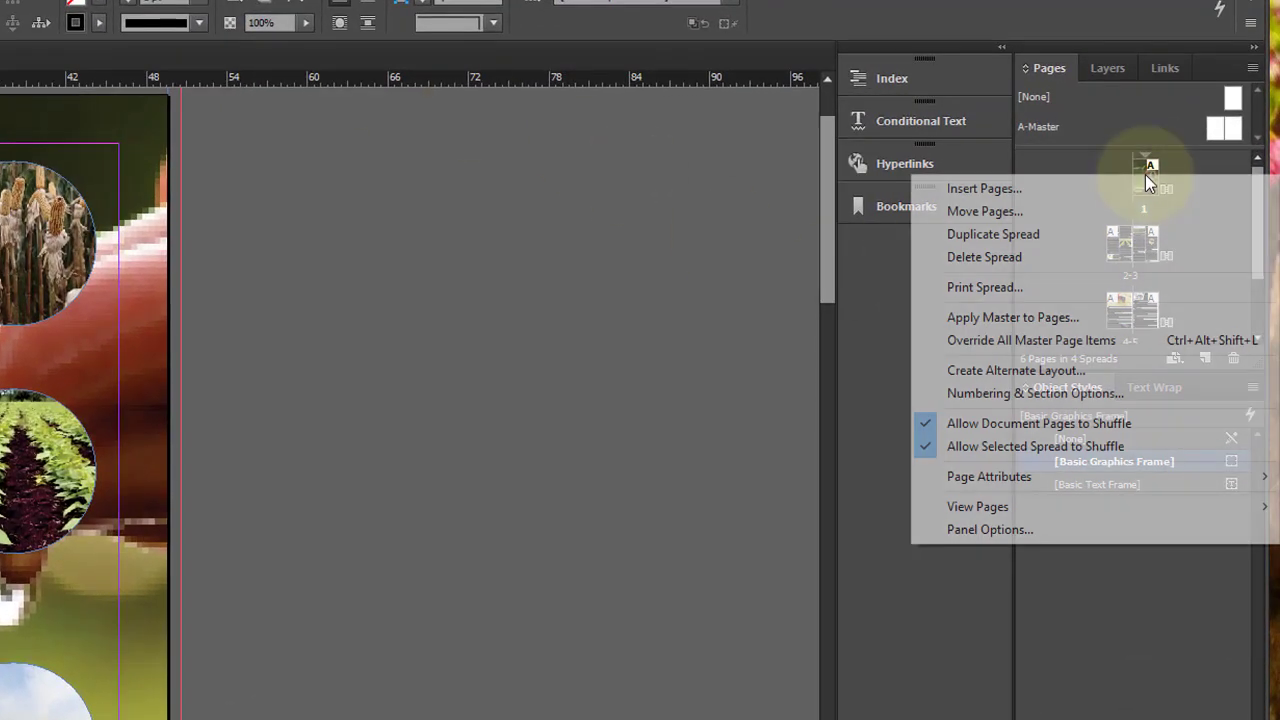
left_click(1044, 188)
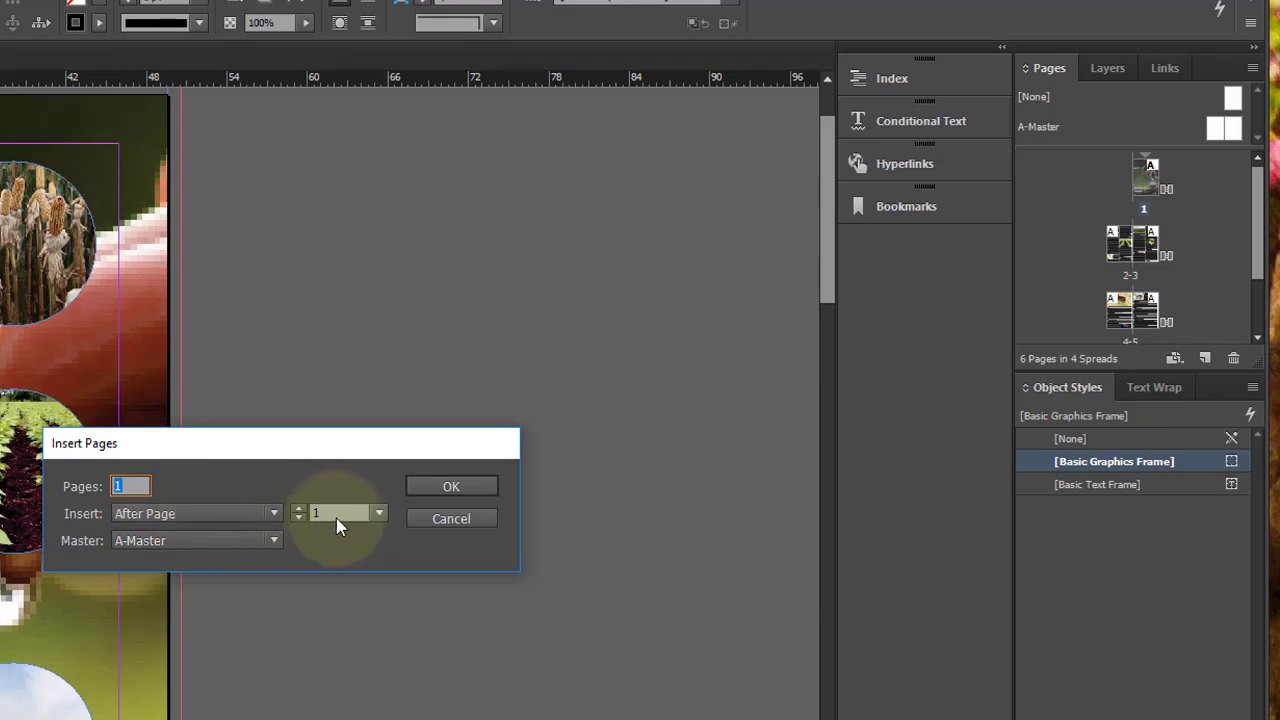
left_click(455, 490)
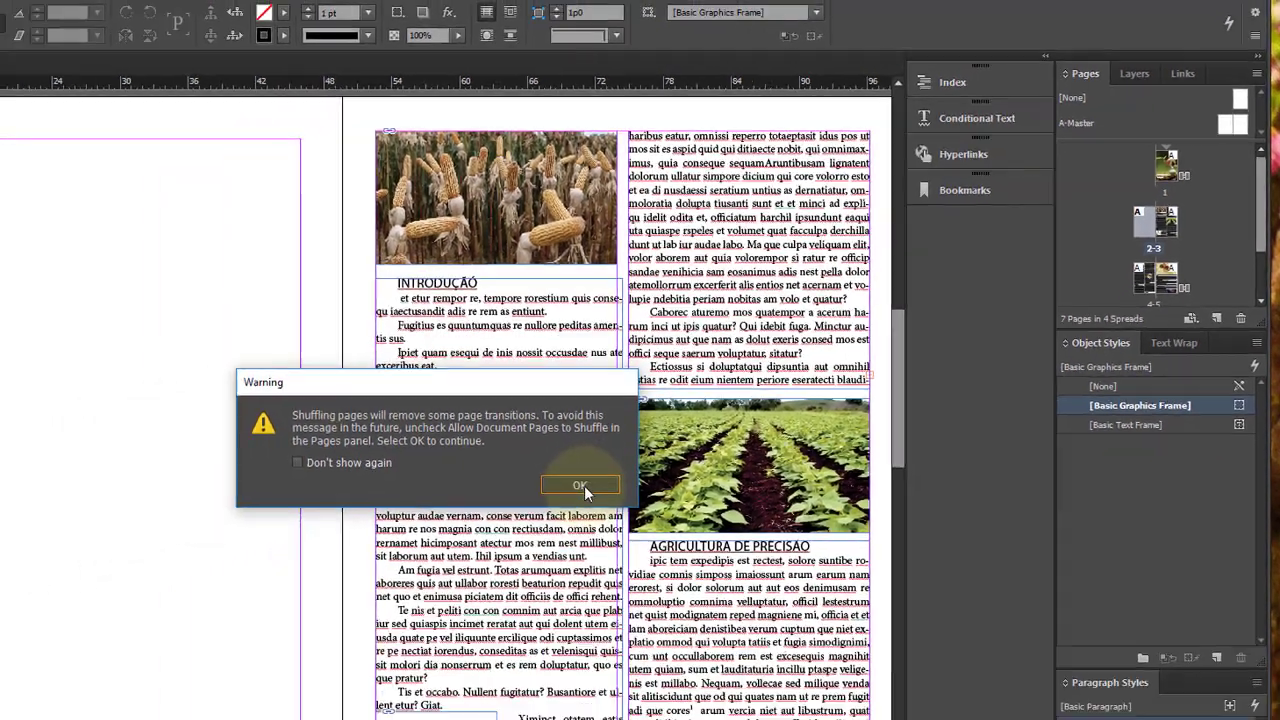
left_click(450, 556)
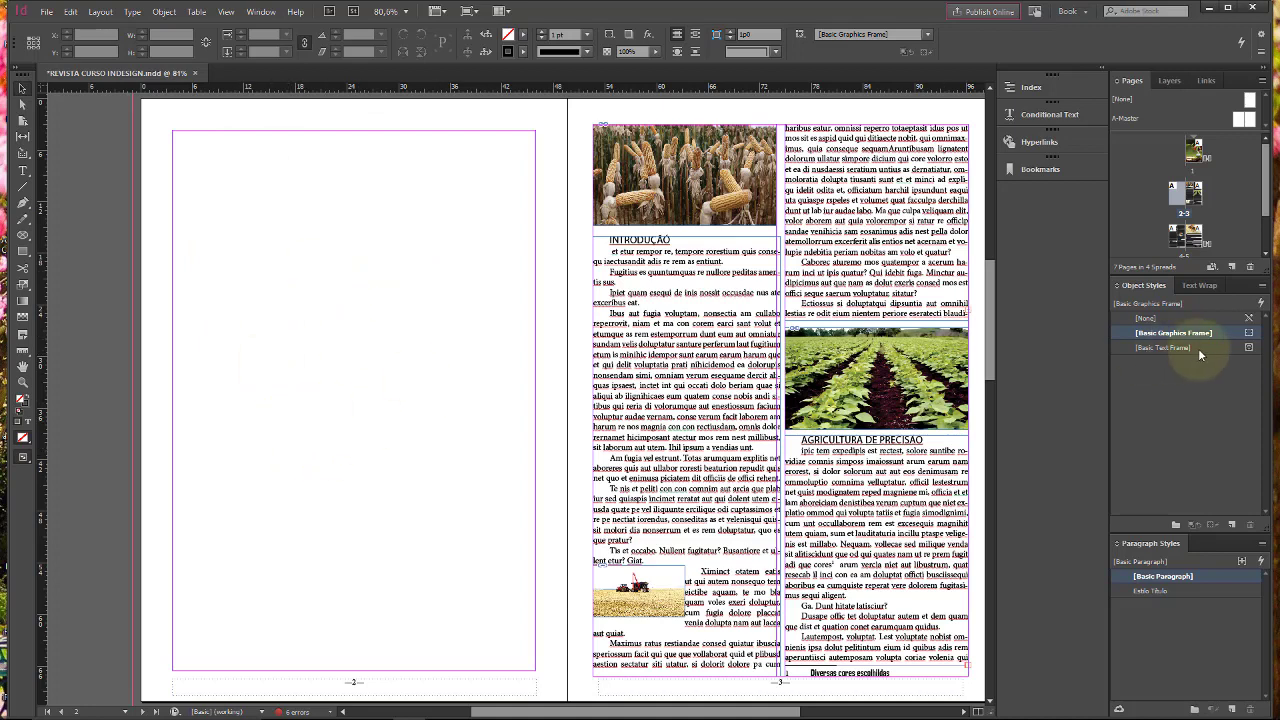
left_click_drag(1266, 160, 1274, 228)
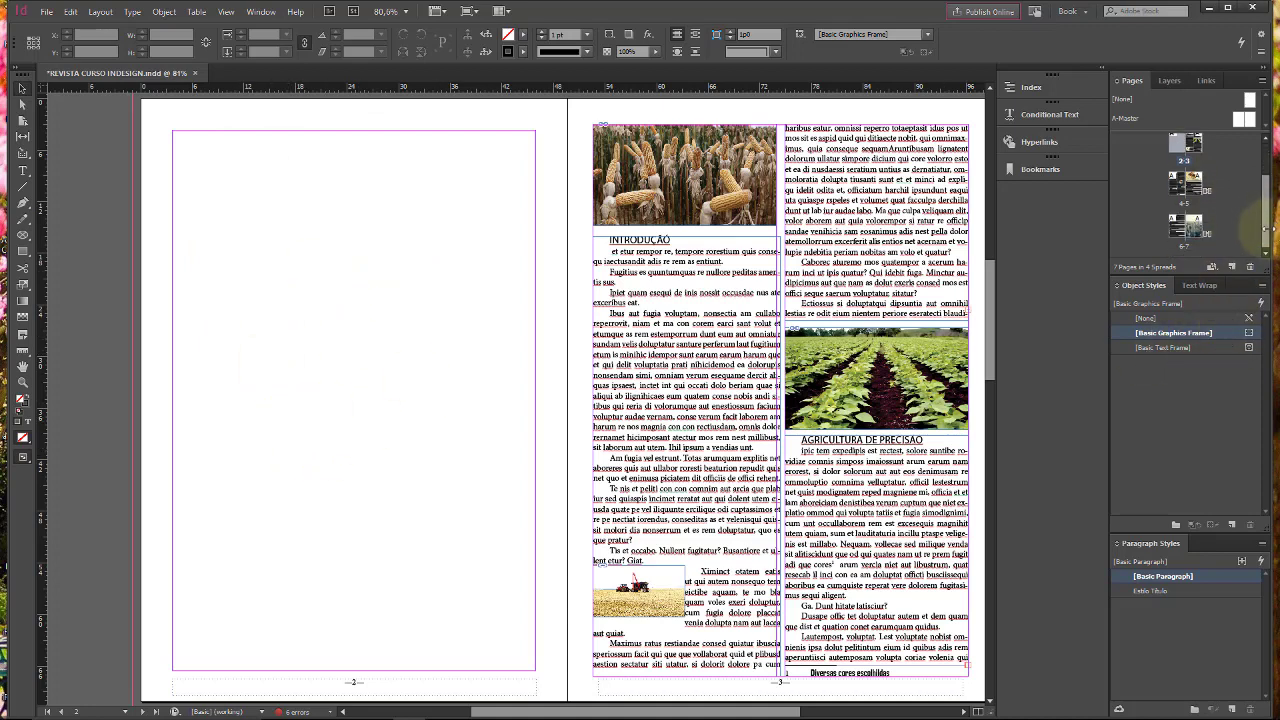
left_click(1196, 226)
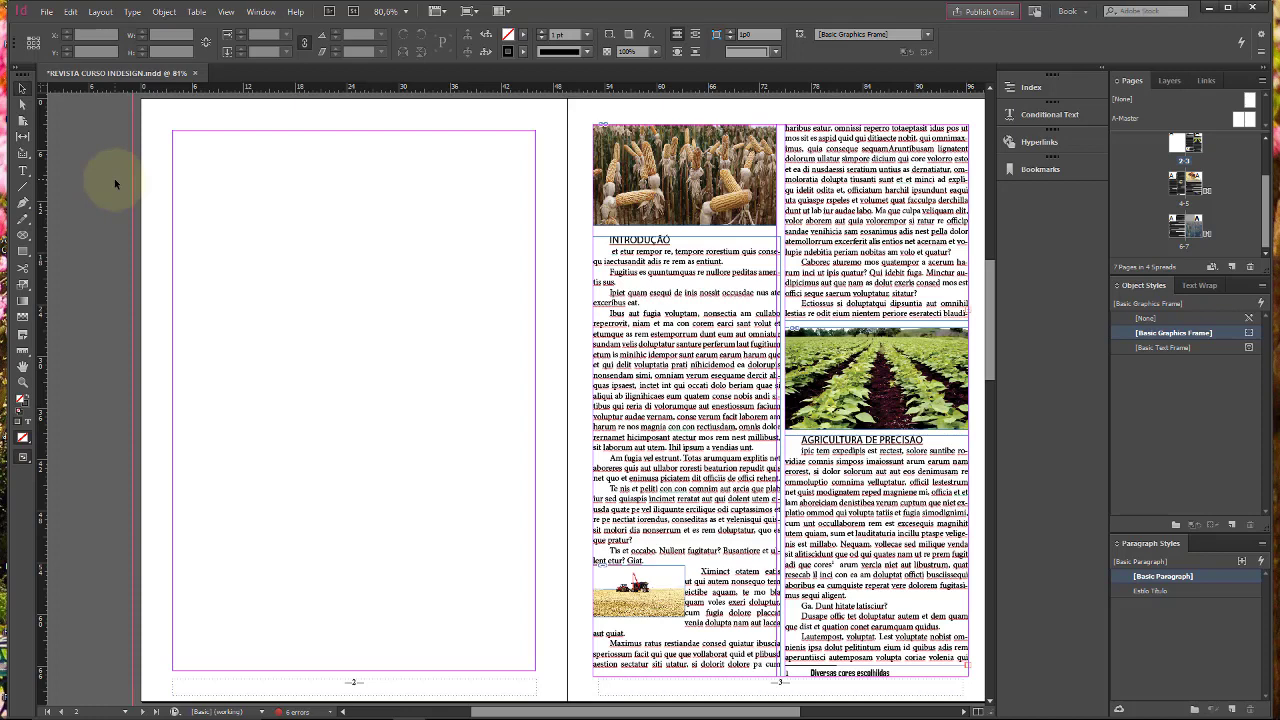
Draw a text frame filling the margins of blank page 2 and open the Table of Contents settings.
left_click(22, 171)
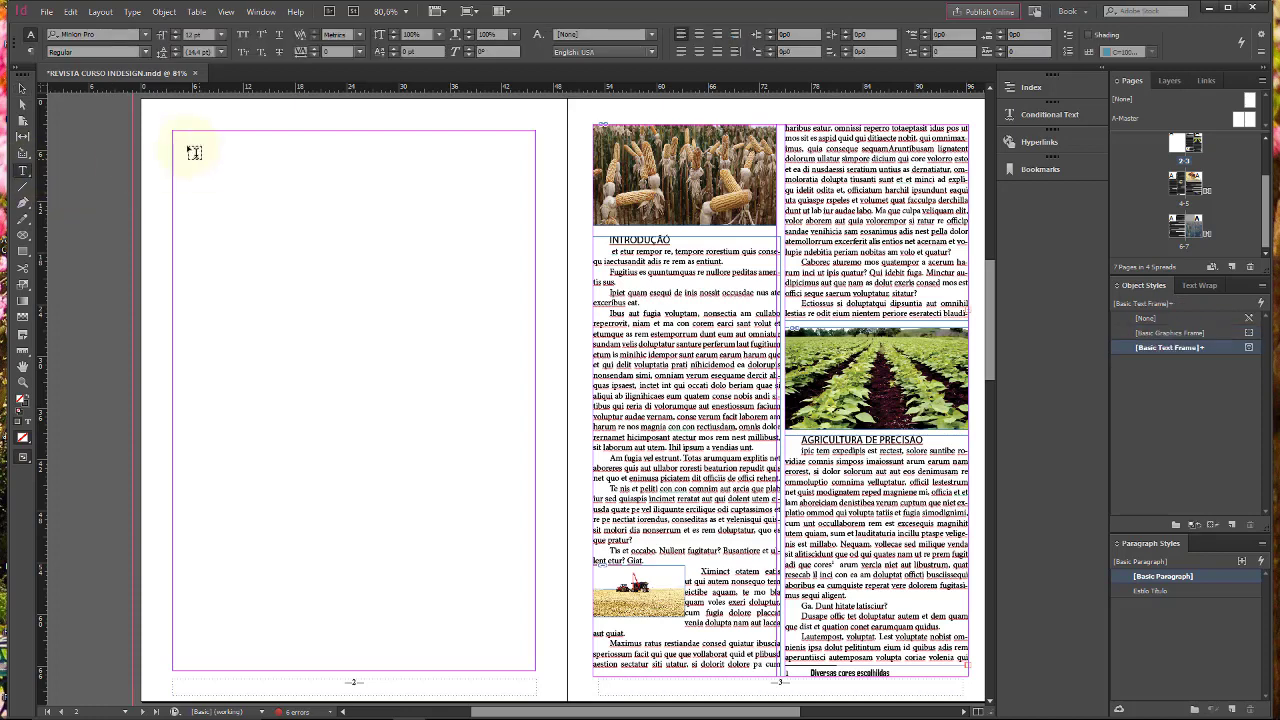
left_click_drag(180, 137, 536, 670)
left_click(100, 11)
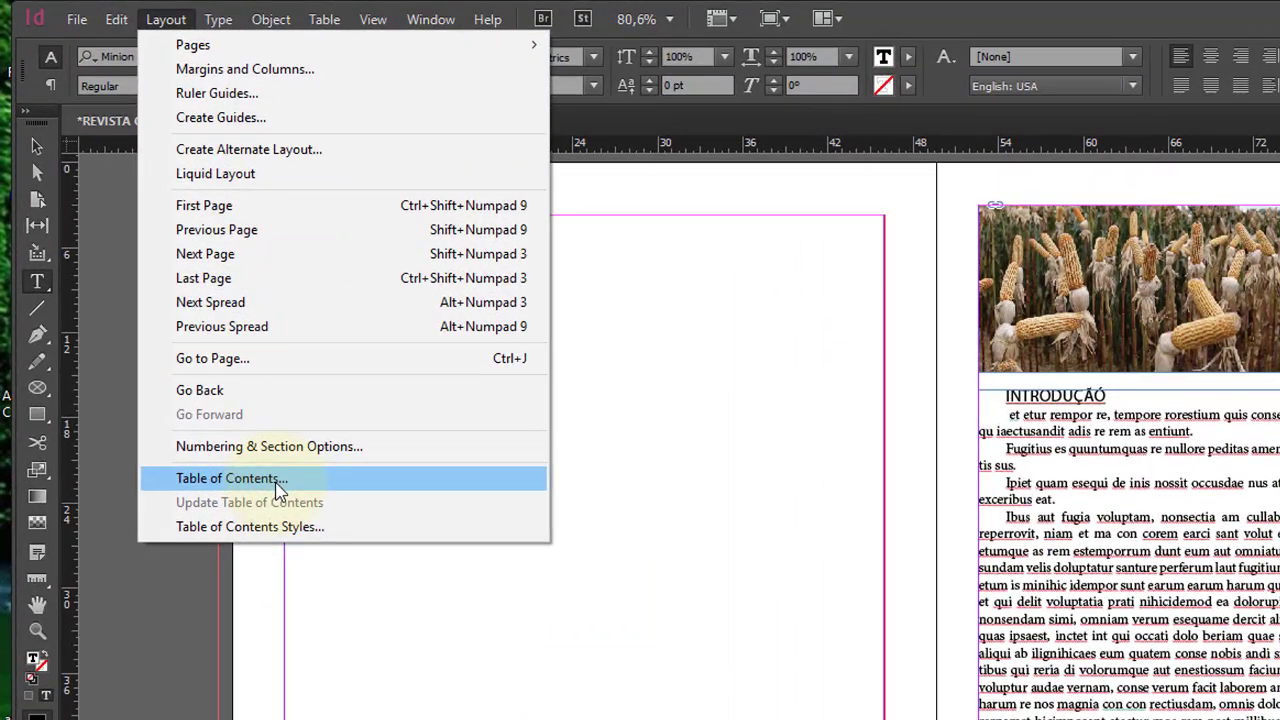
left_click(280, 485)
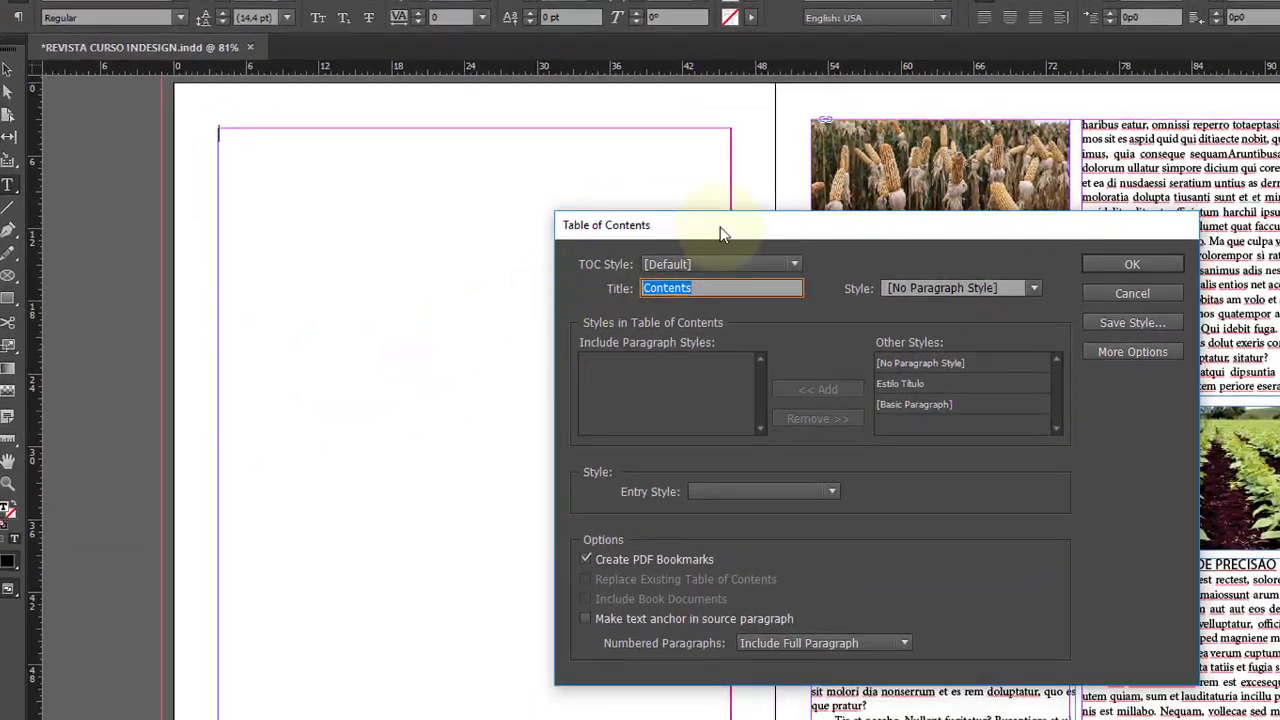
left_click_drag(722, 232, 492, 210)
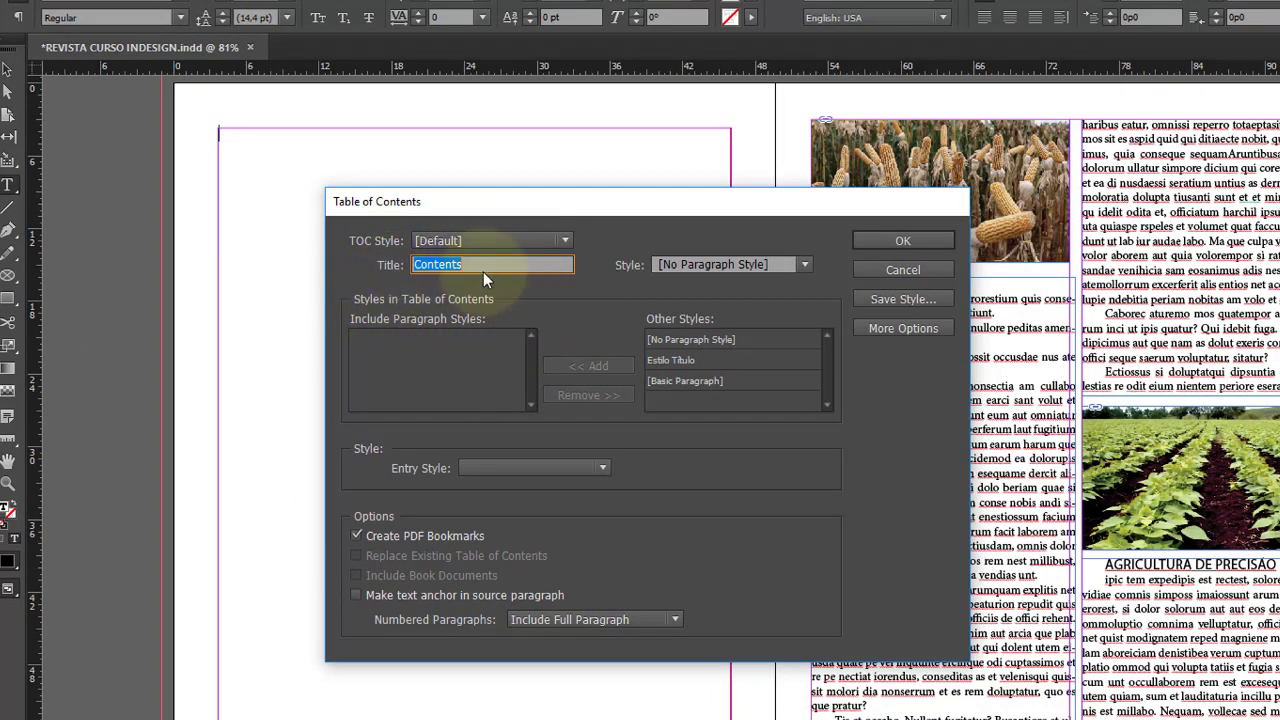
Set the table of contents title to "SUMÁRIO", keeping the [Default] TOC style and [No Paragraph Style] for the title.
left_click(566, 241)
left_click(566, 241)
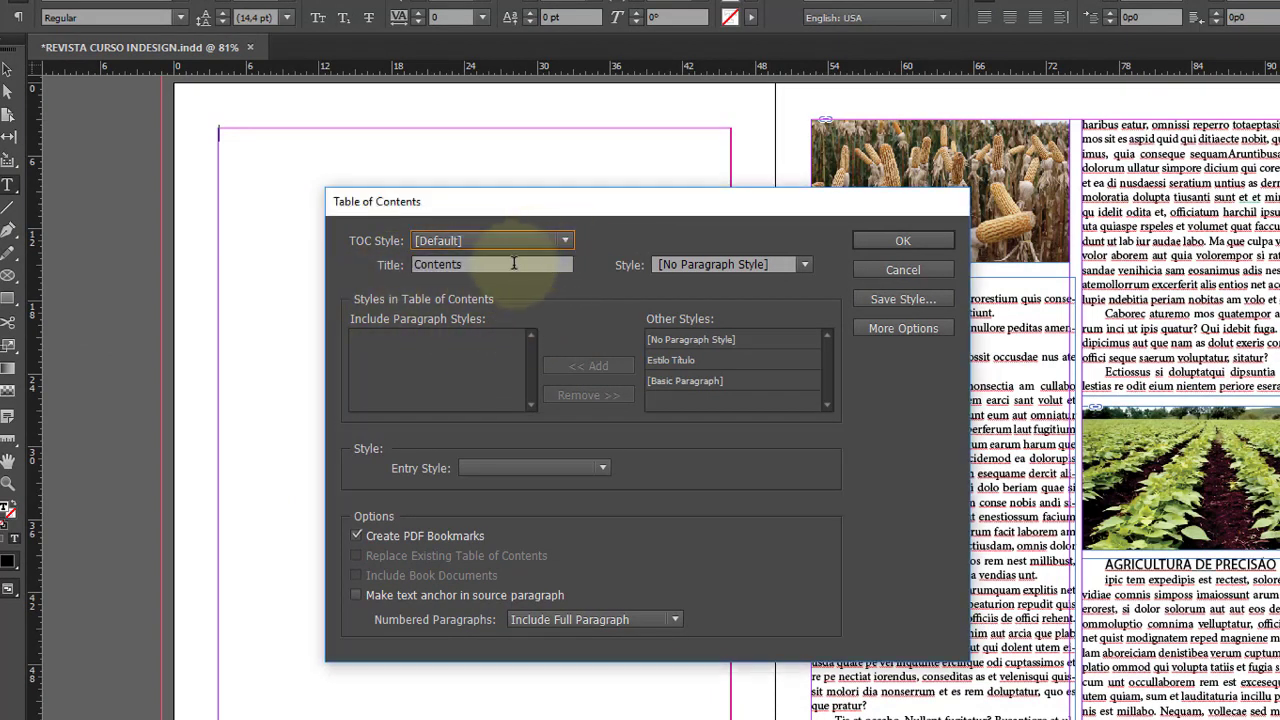
left_click(444, 265)
double_click(444, 265)
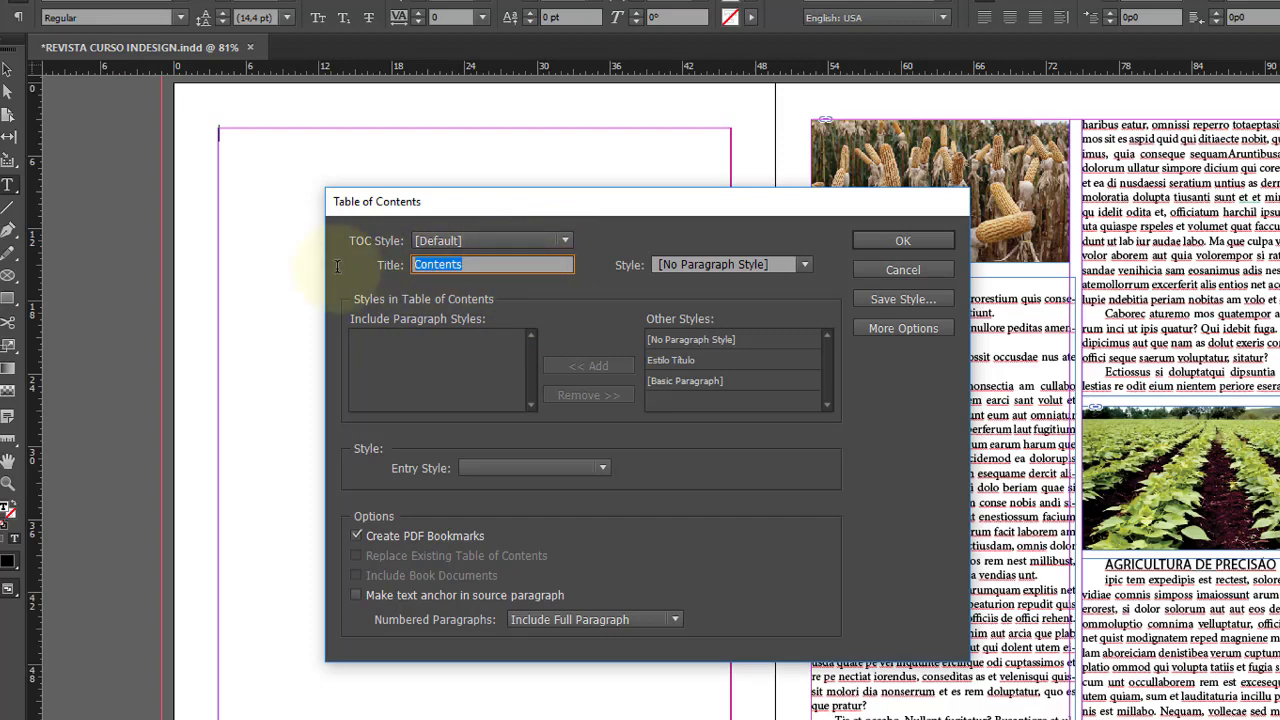
type("SUM")
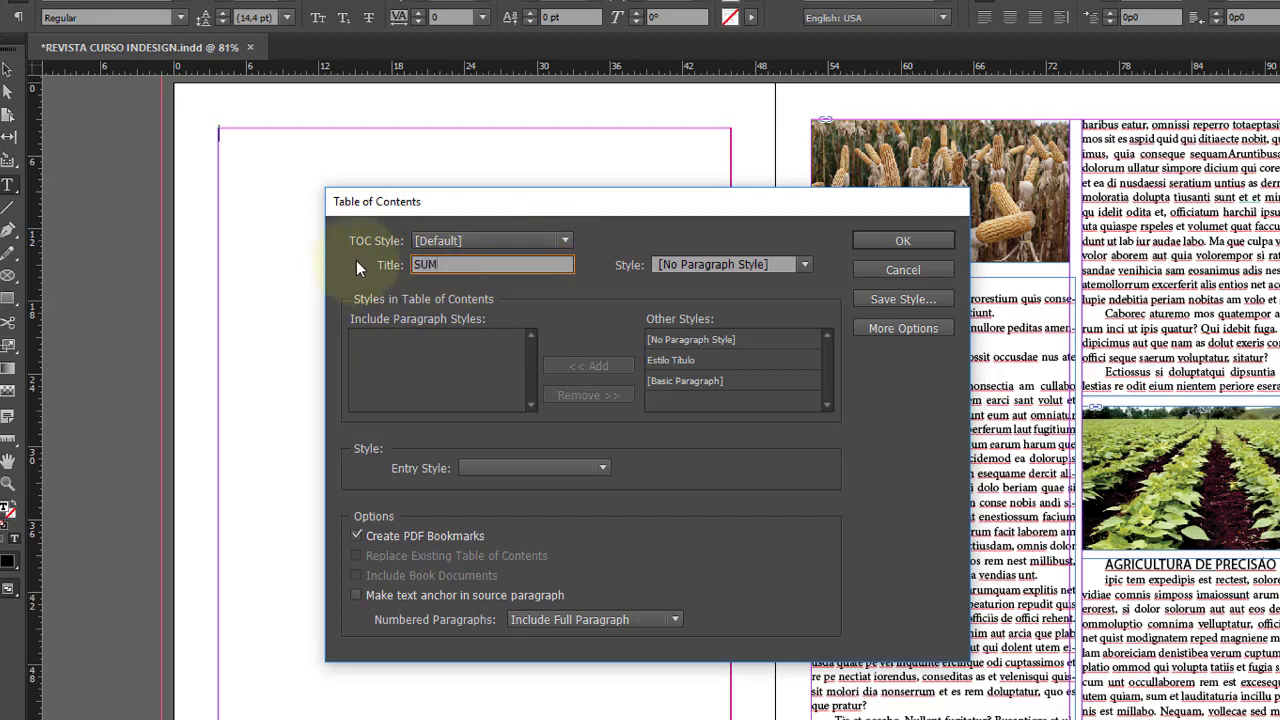
type("ÁRIO")
key("BackSpace")
key("BackSpace")
key("BackSpace")
key("BackSpace")
type("ÁRIO")
left_click(805, 264)
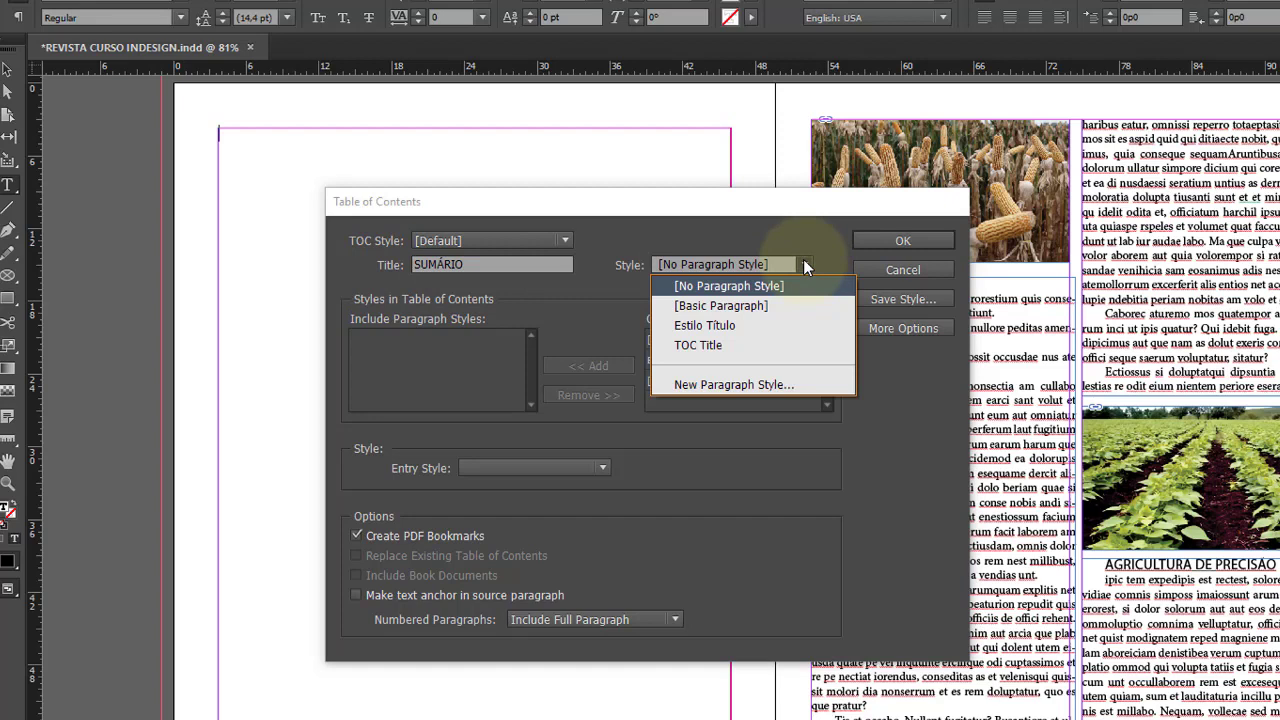
left_click(806, 266)
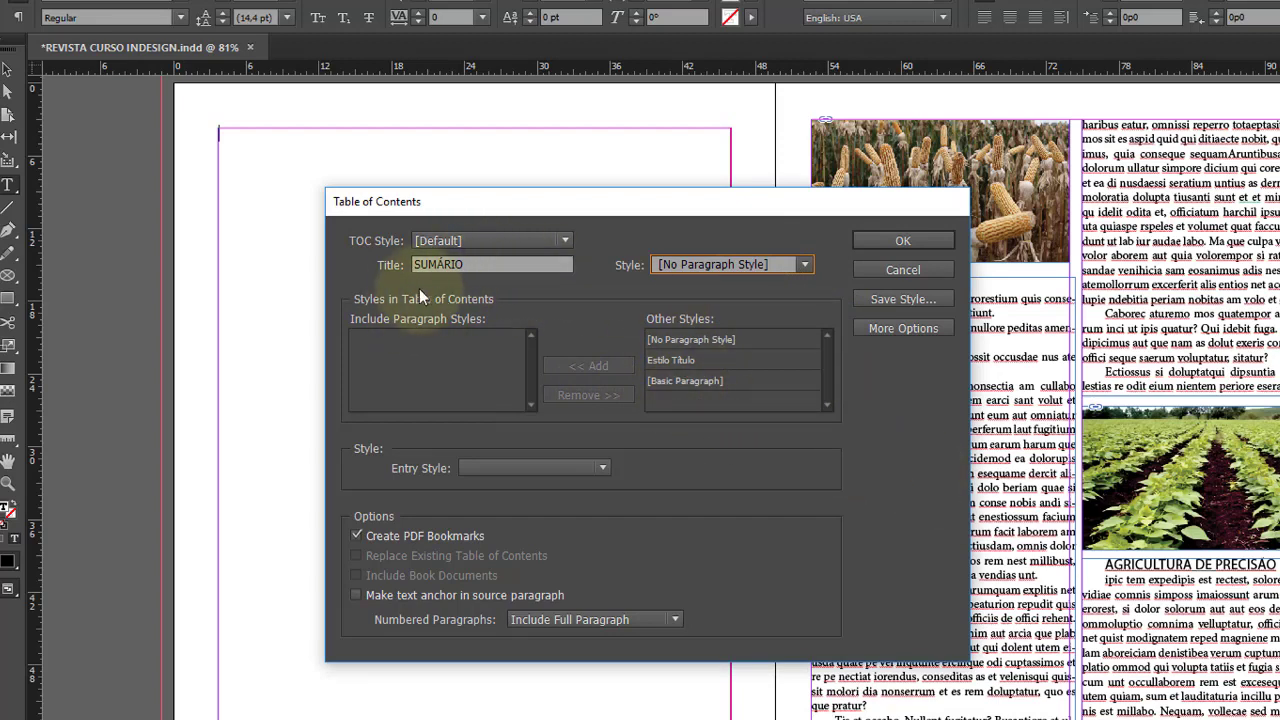
left_click(493, 264)
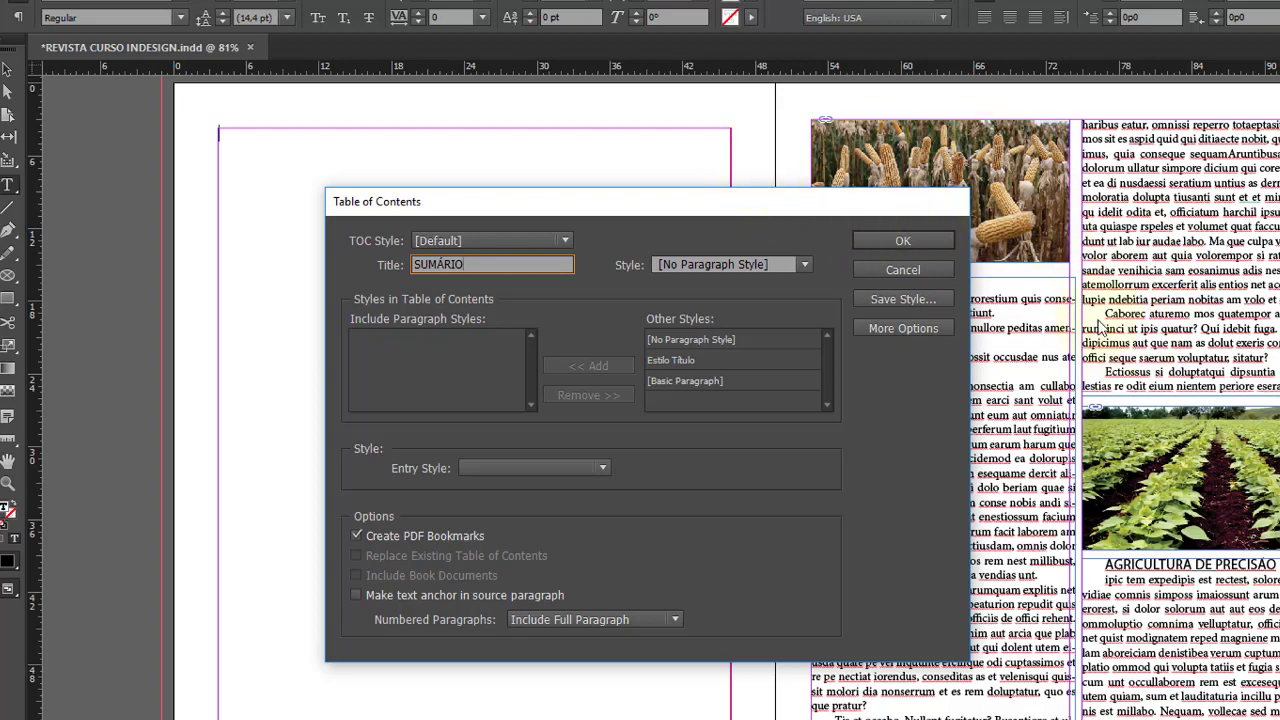
Include the Estilo Título paragraph style in the table of contents and set its entry style to Estilo Título.
left_click(672, 362)
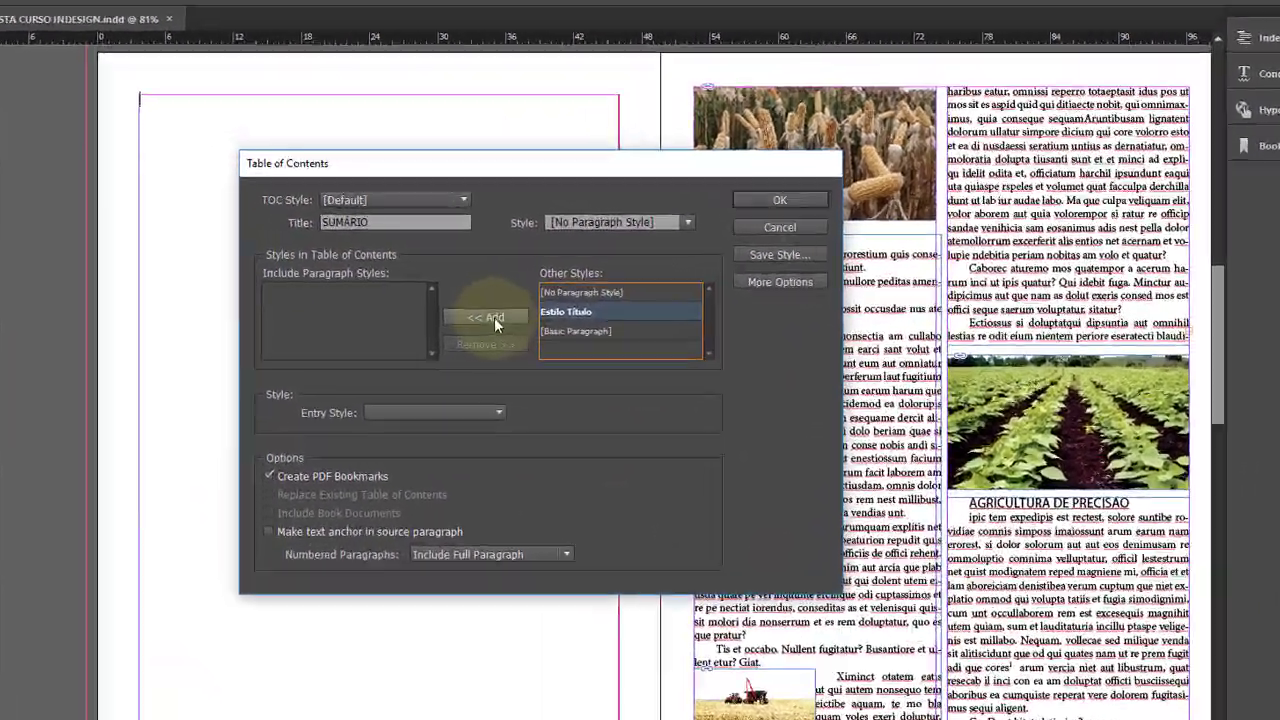
left_click(435, 299)
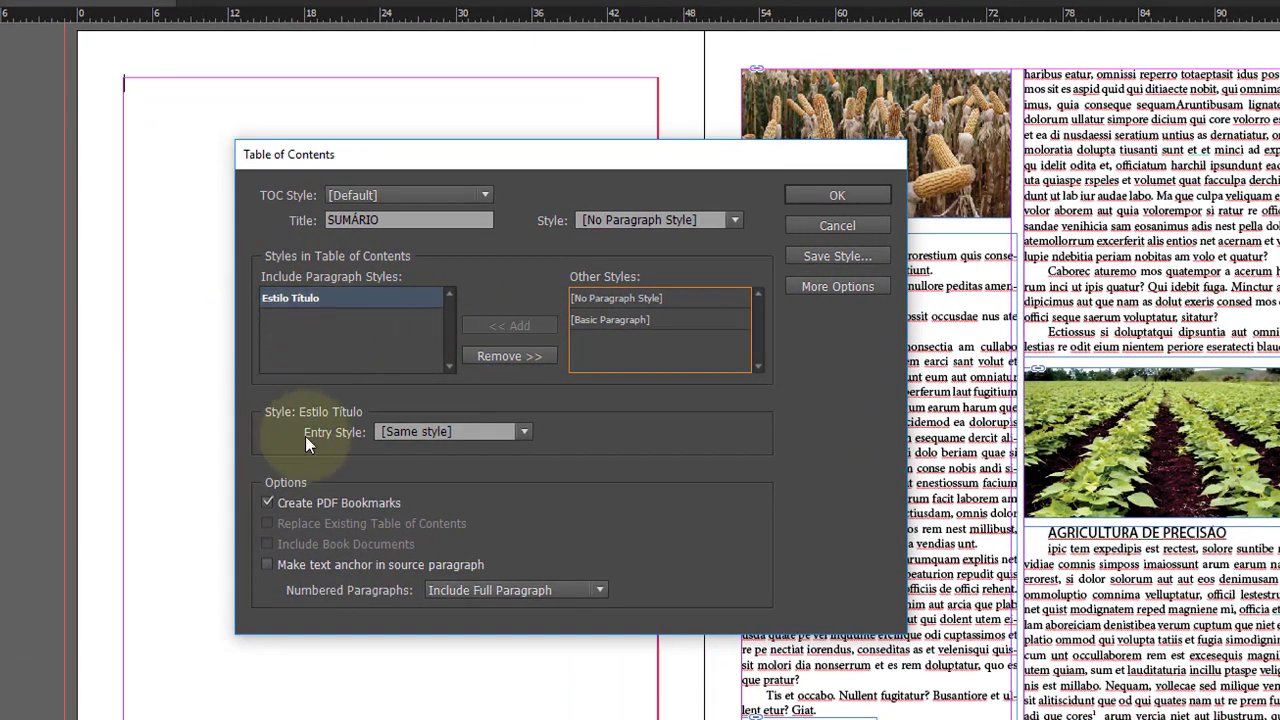
left_click(519, 431)
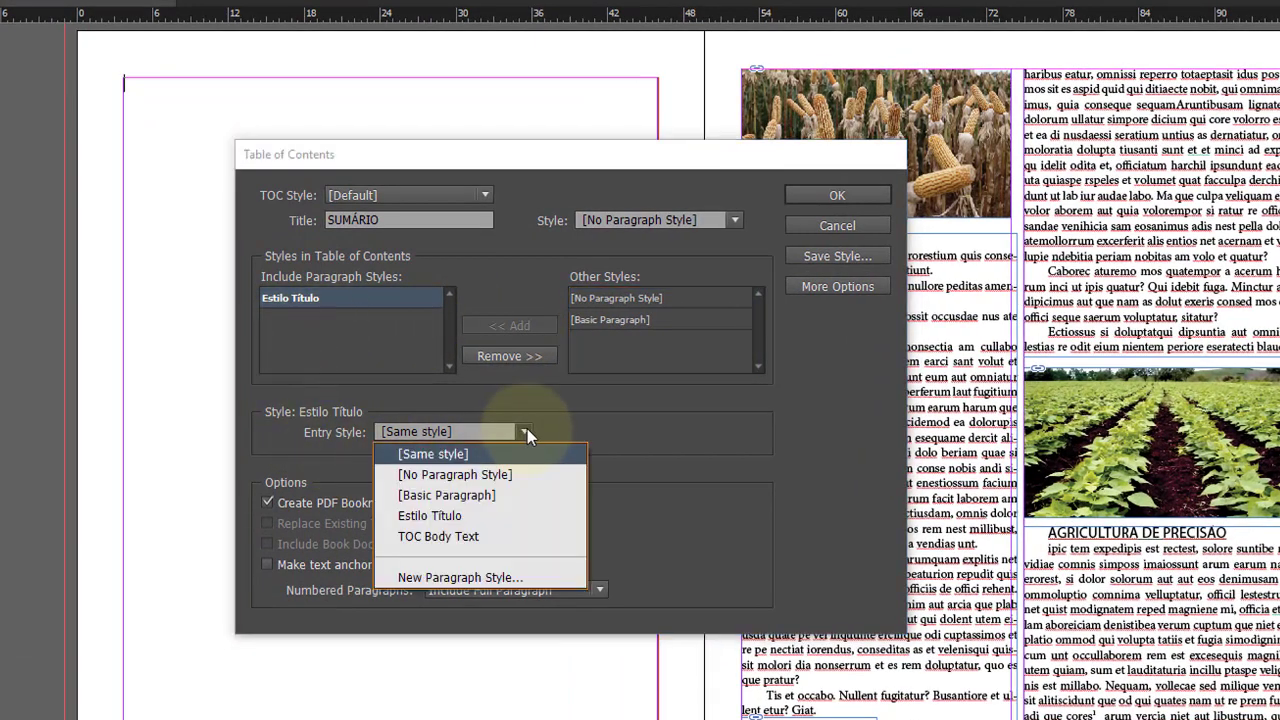
left_click(463, 520)
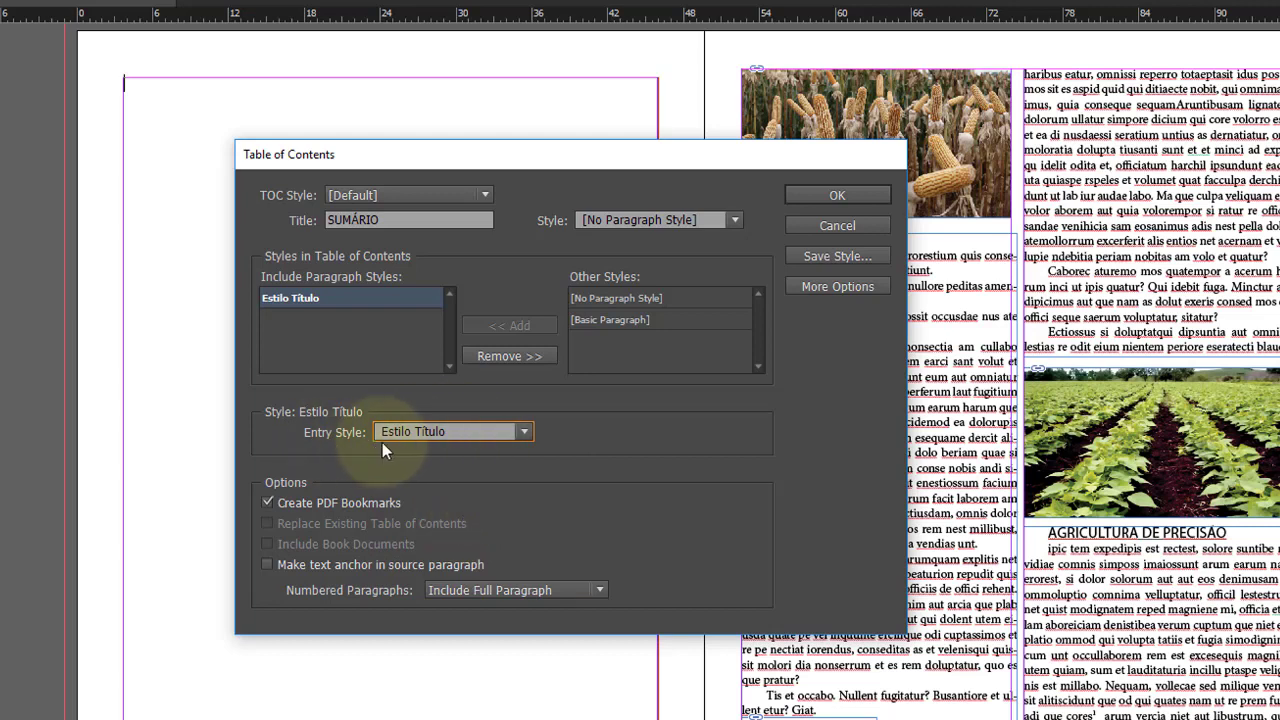
left_click(525, 433)
left_click(529, 427)
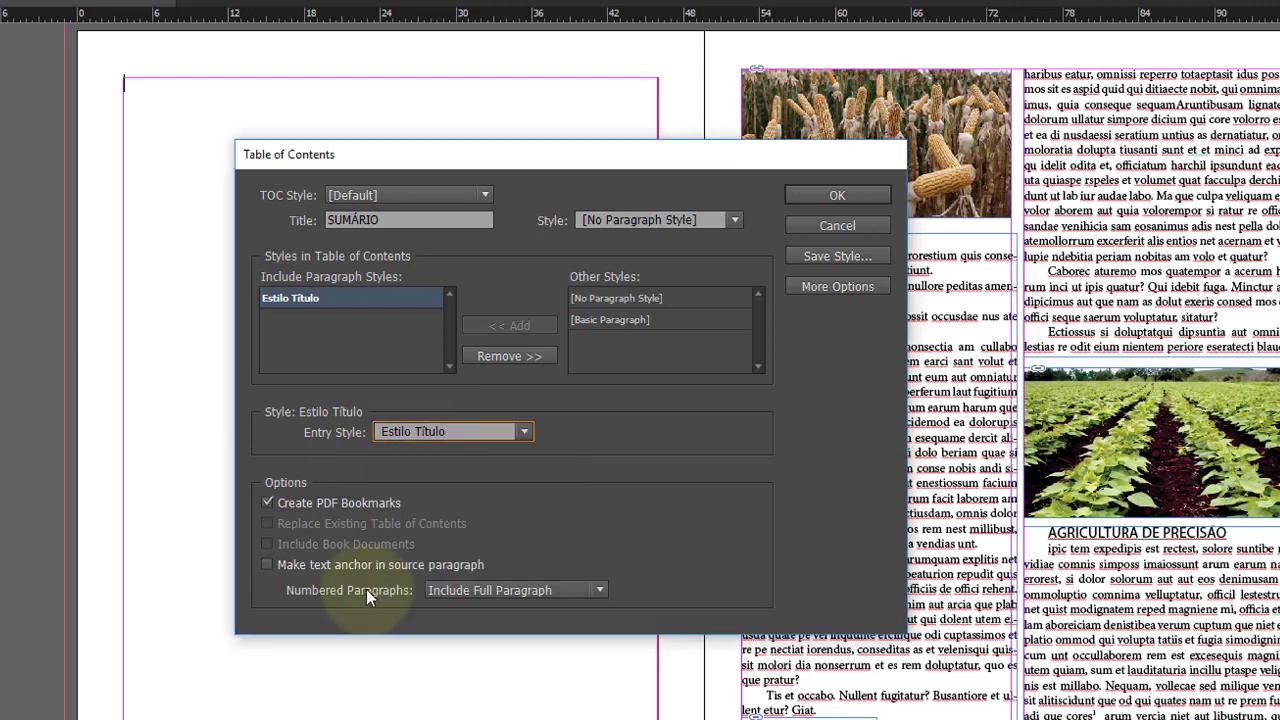
Generate the table of contents with numbered paragraphs kept at Include Full Paragraph, placing it in a frame about 42p3 wide and 37p11 high on page 2.
left_click(597, 590)
left_click(597, 590)
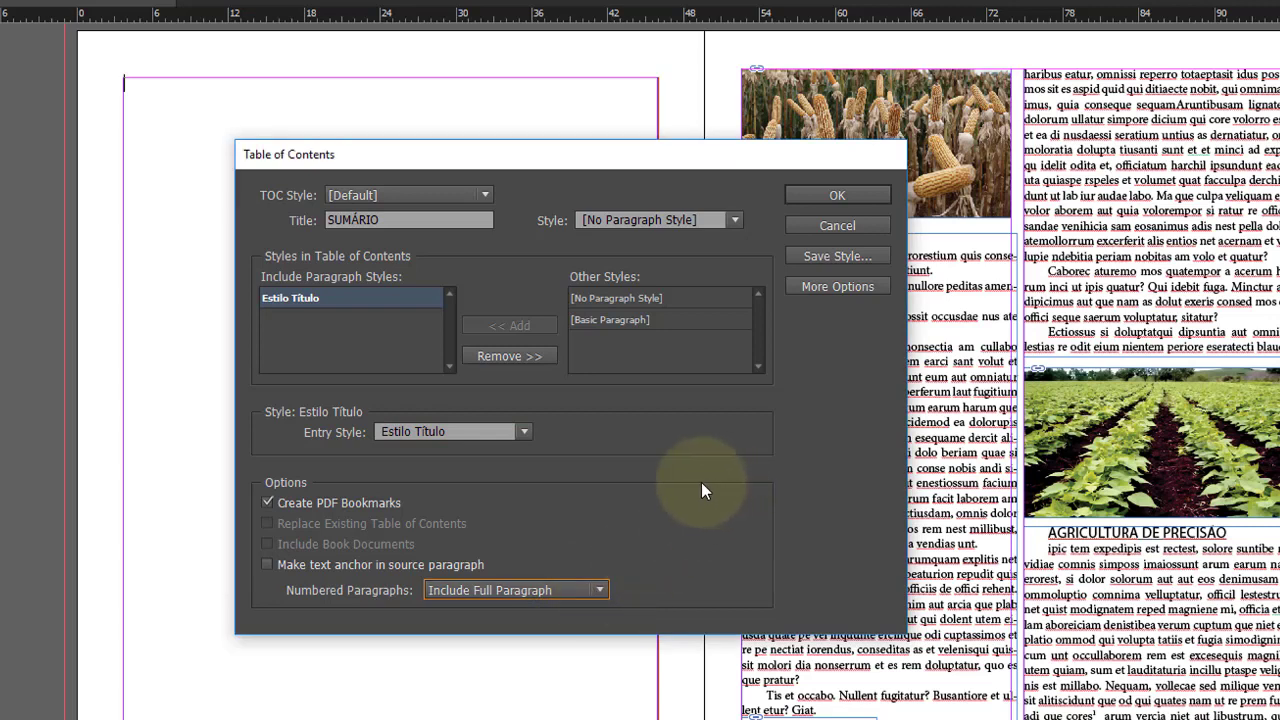
left_click(412, 224)
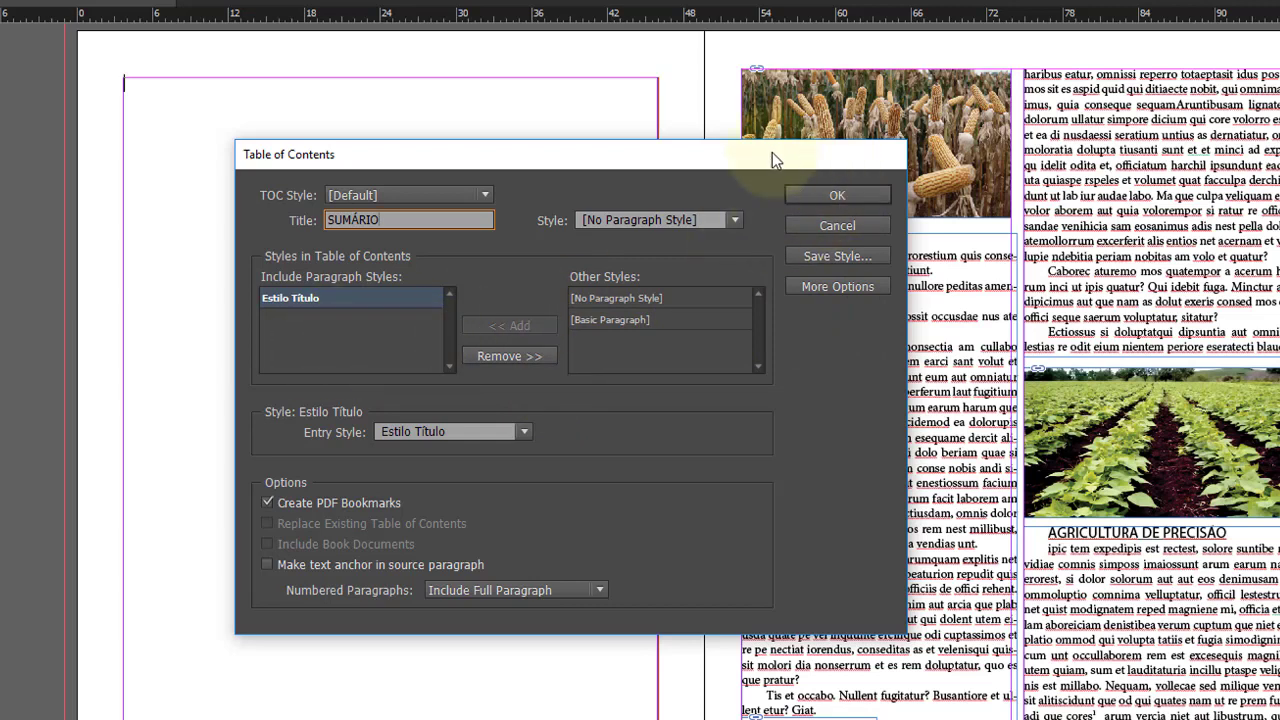
left_click_drag(772, 152, 681, 151)
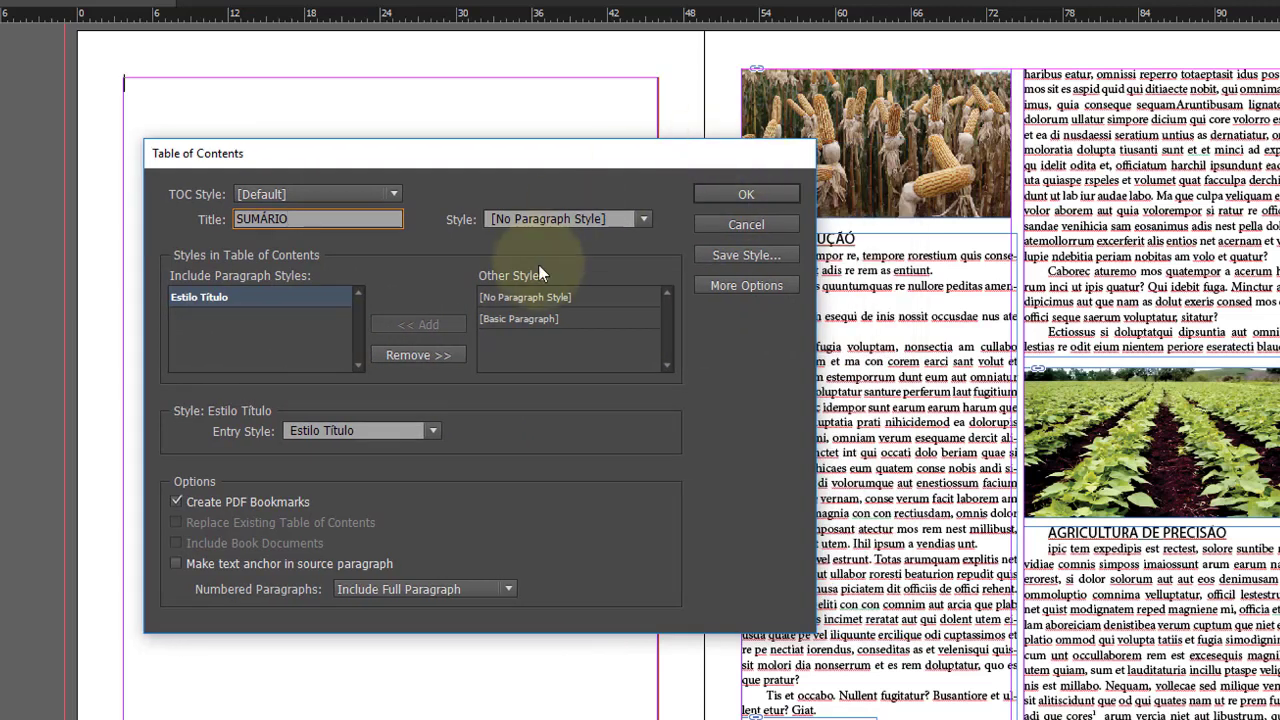
left_click(740, 195)
left_click(565, 430)
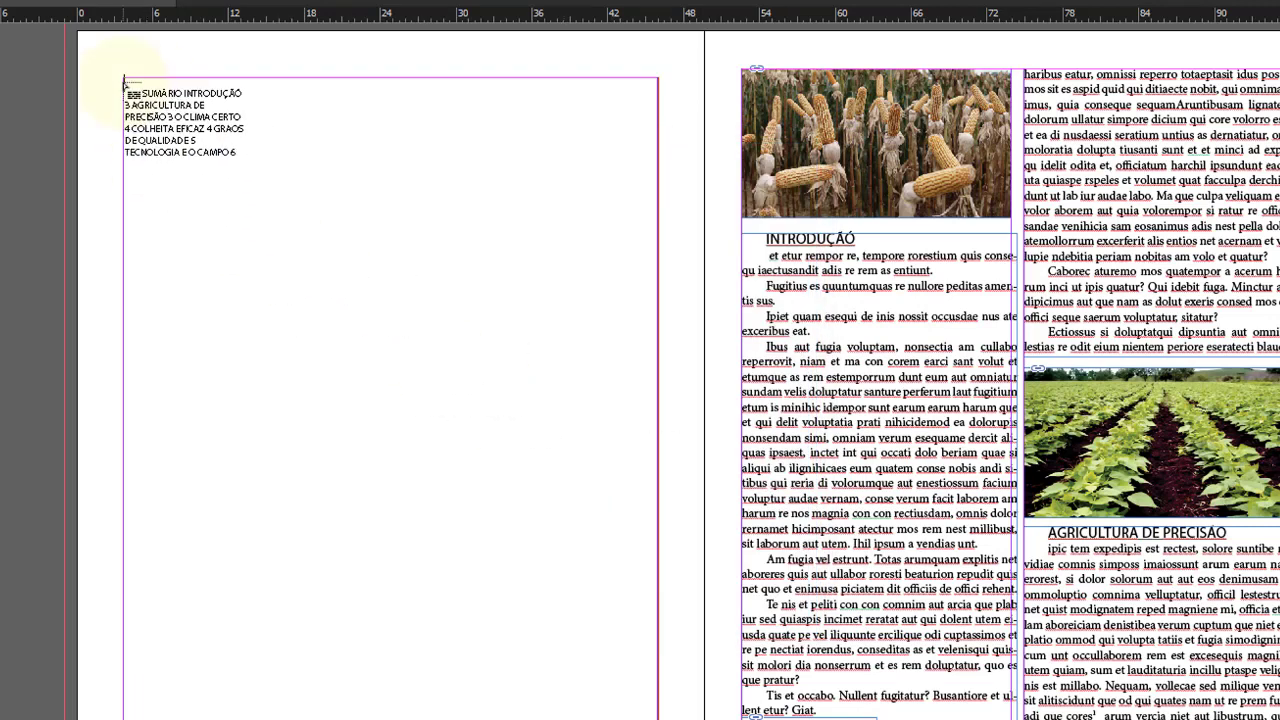
left_click_drag(124, 78, 657, 552)
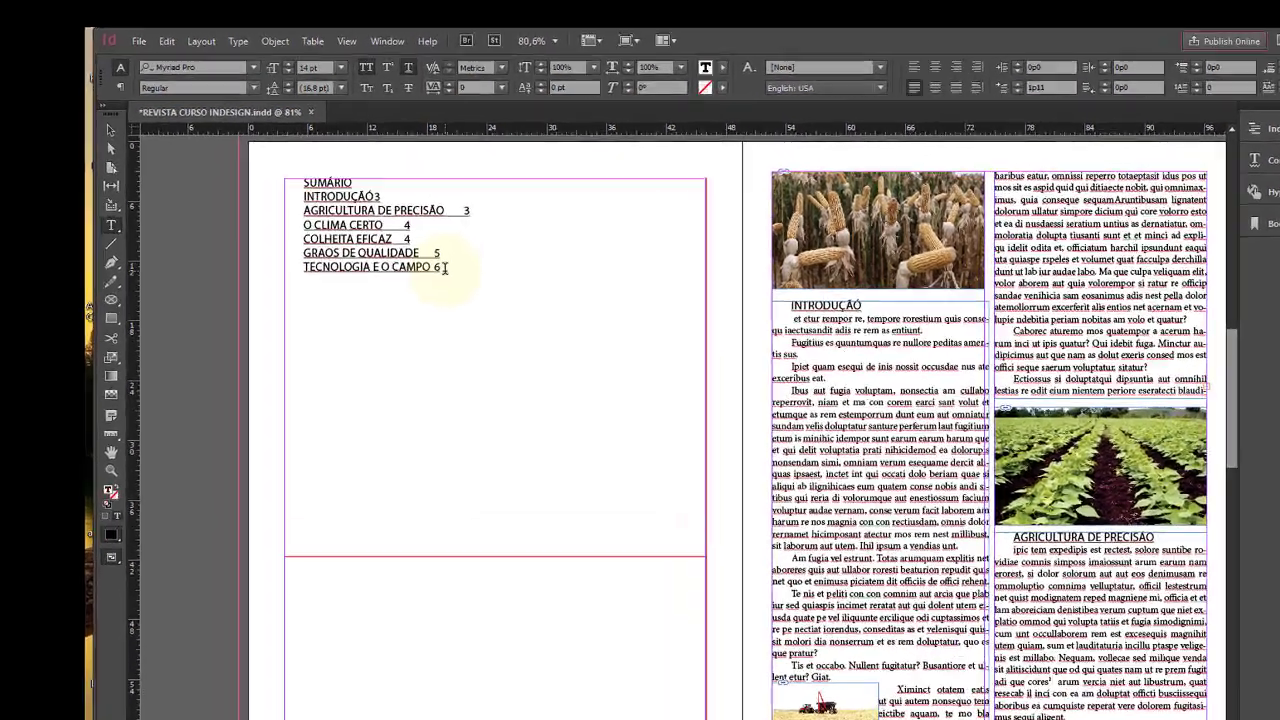
Reduce the first-line indent of all the table of contents text to 0p5 on the Tabs ruler.
left_click_drag(427, 244, 287, 169)
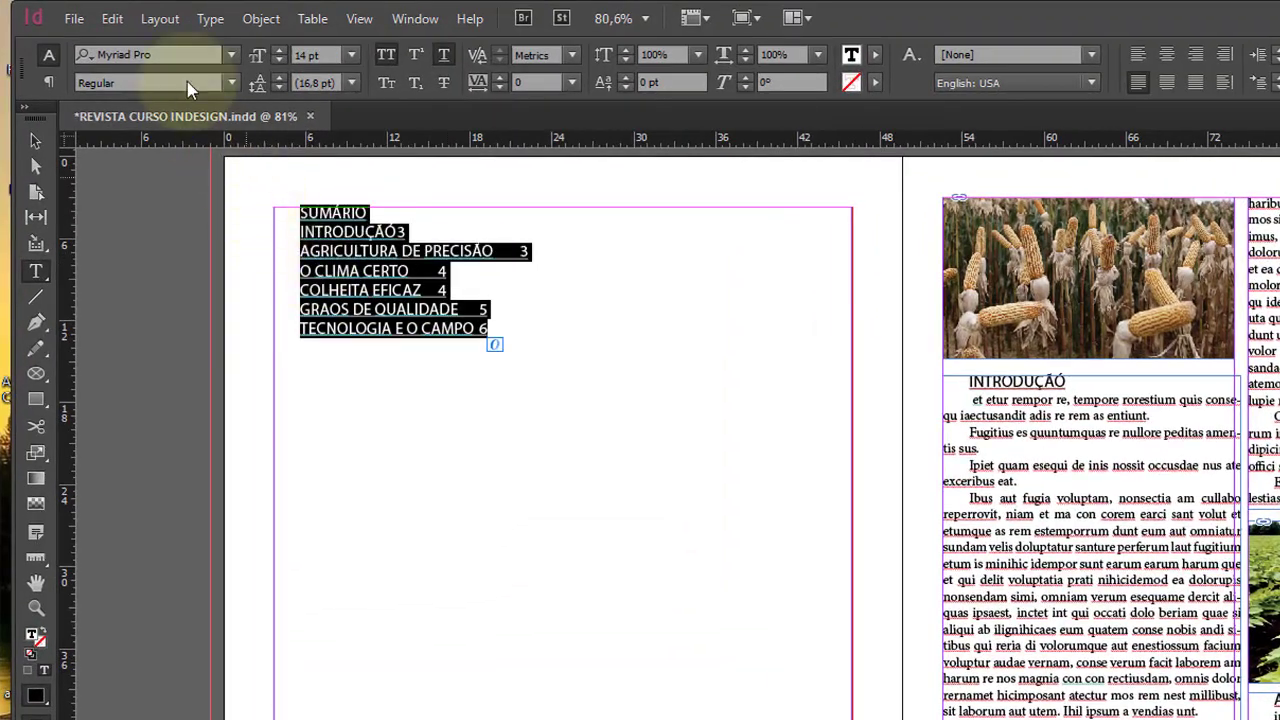
left_click(172, 20)
mouse_move(211, 24)
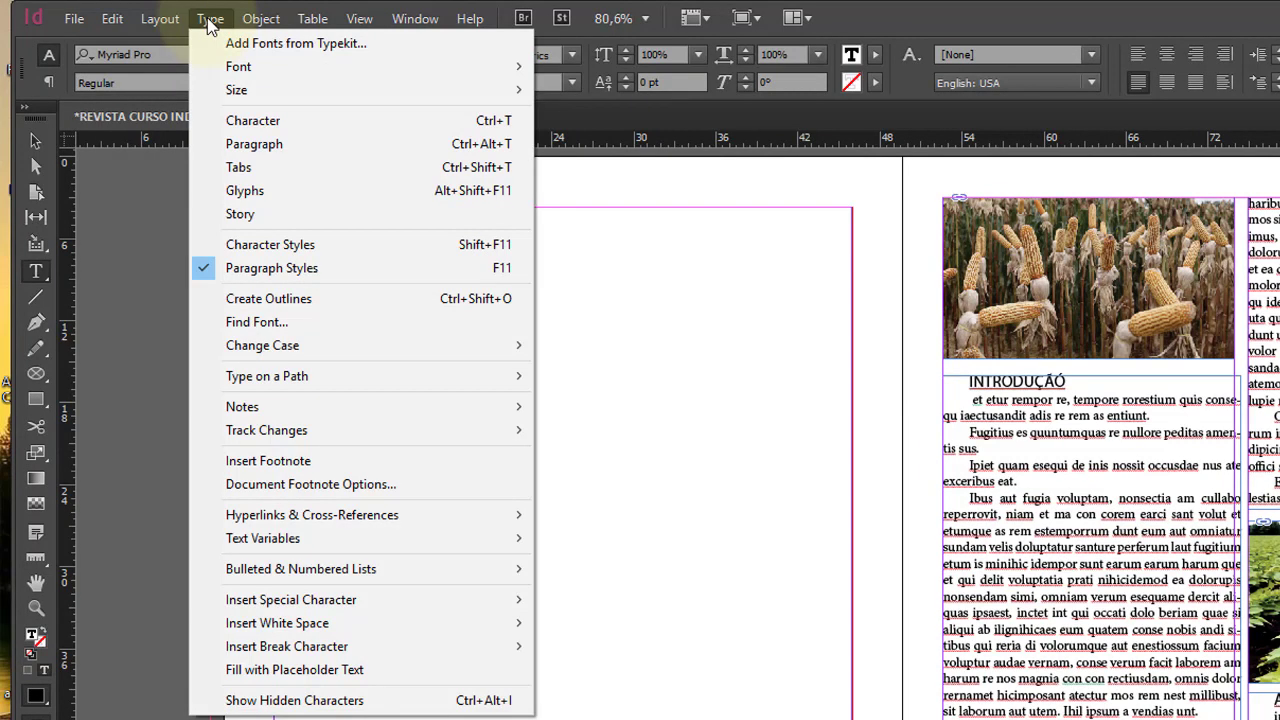
left_click(259, 169)
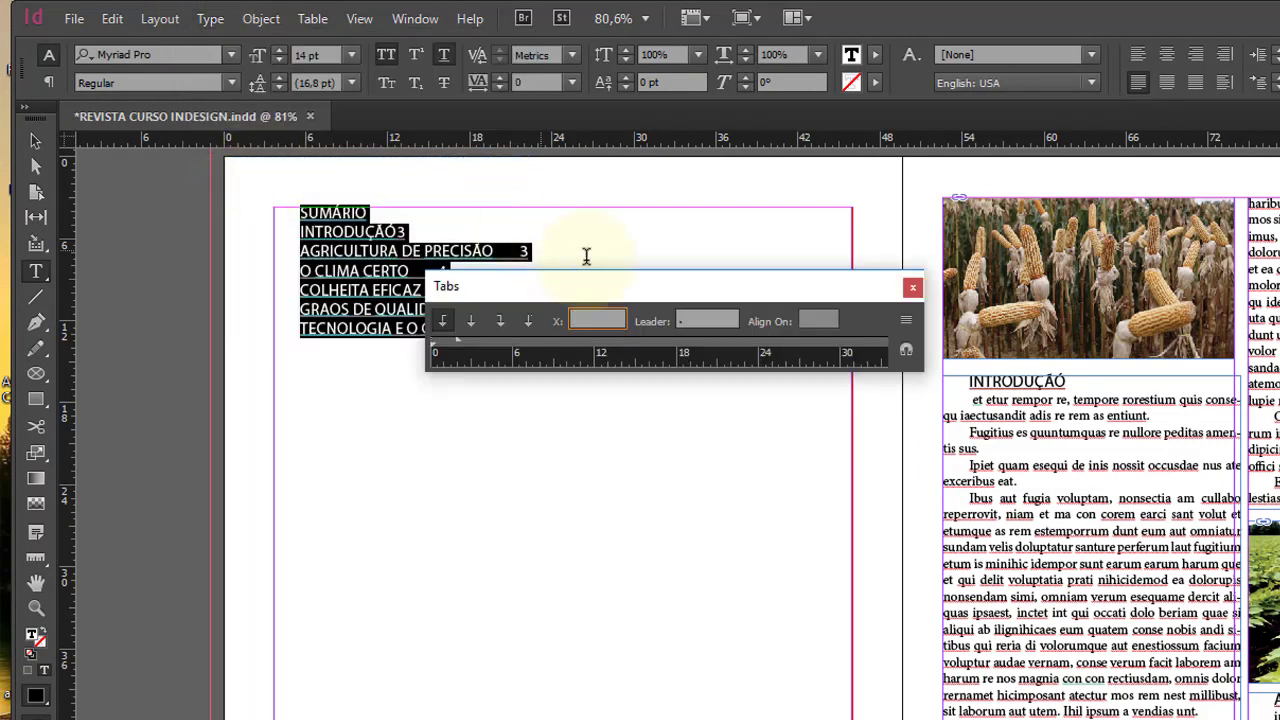
left_click_drag(631, 287, 505, 116)
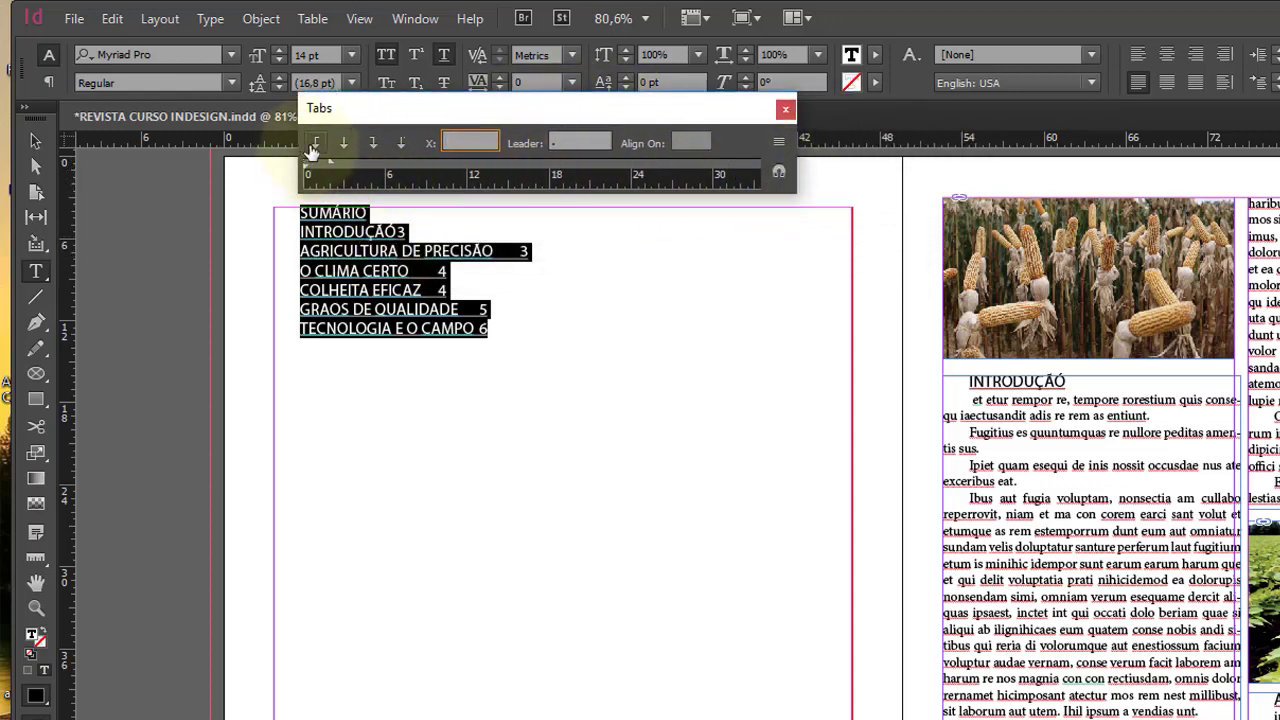
left_click(372, 147)
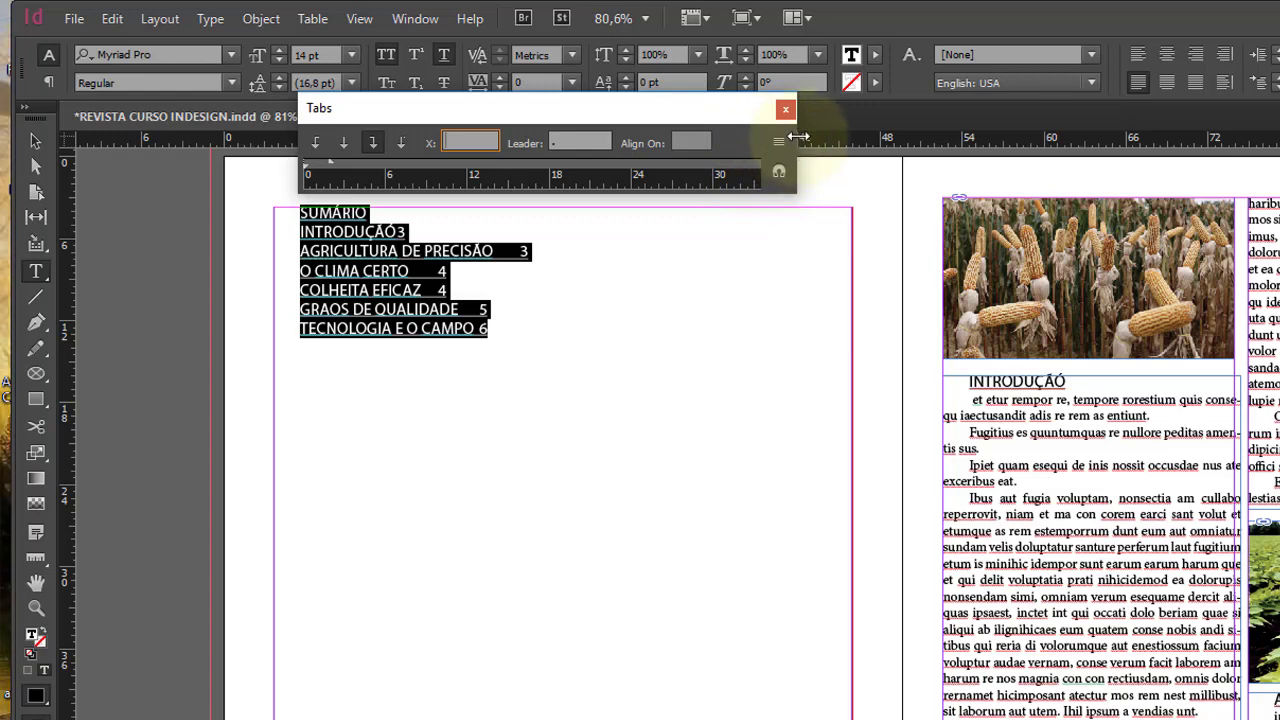
left_click_drag(797, 136, 909, 136)
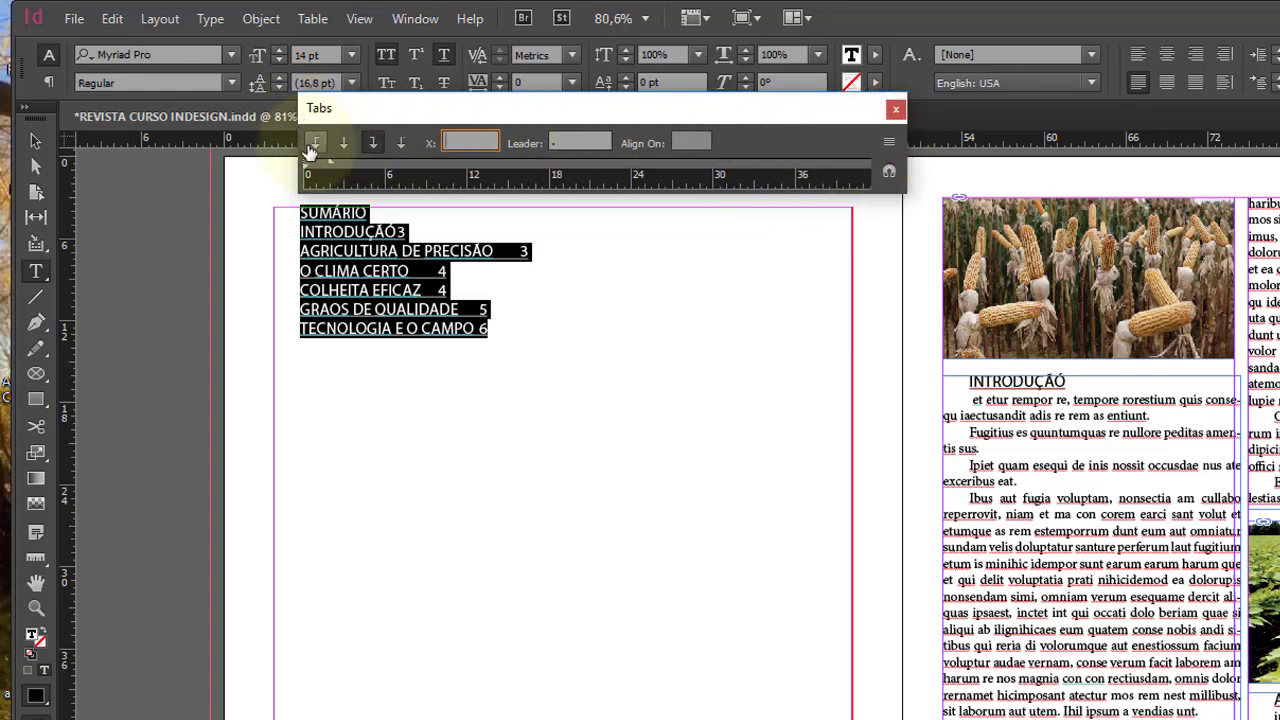
mouse_move(297, 141)
left_mouse_down()
mouse_move(270, 143)
mouse_move(288, 172)
left_mouse_up()
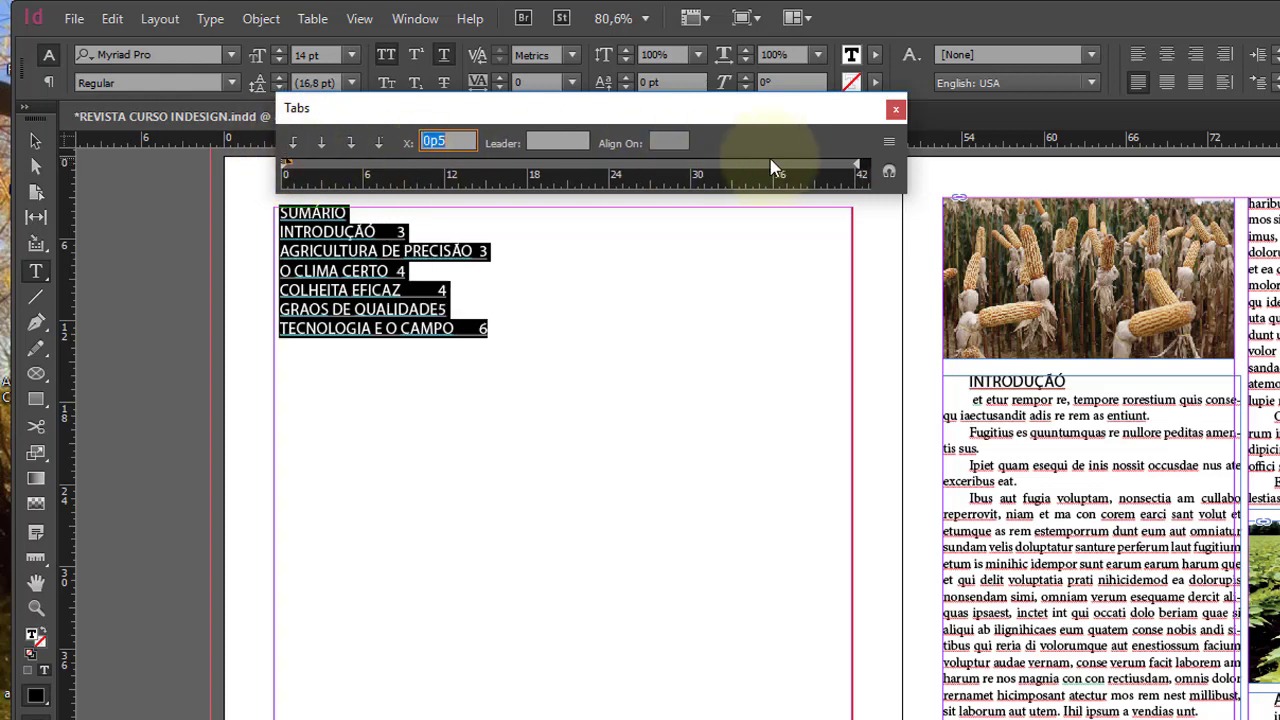
Add a right-aligned tab stop at 40p8 with a "." leader to all the table of contents lines.
left_click(837, 165)
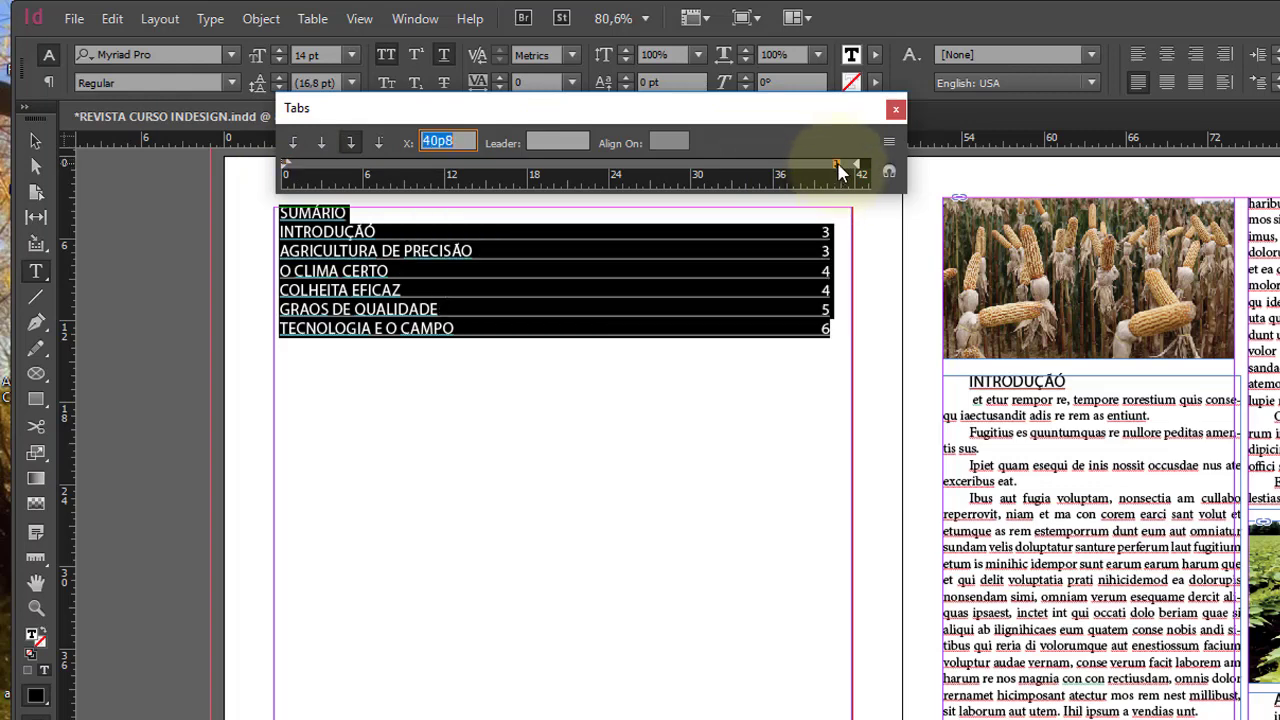
left_click(578, 143)
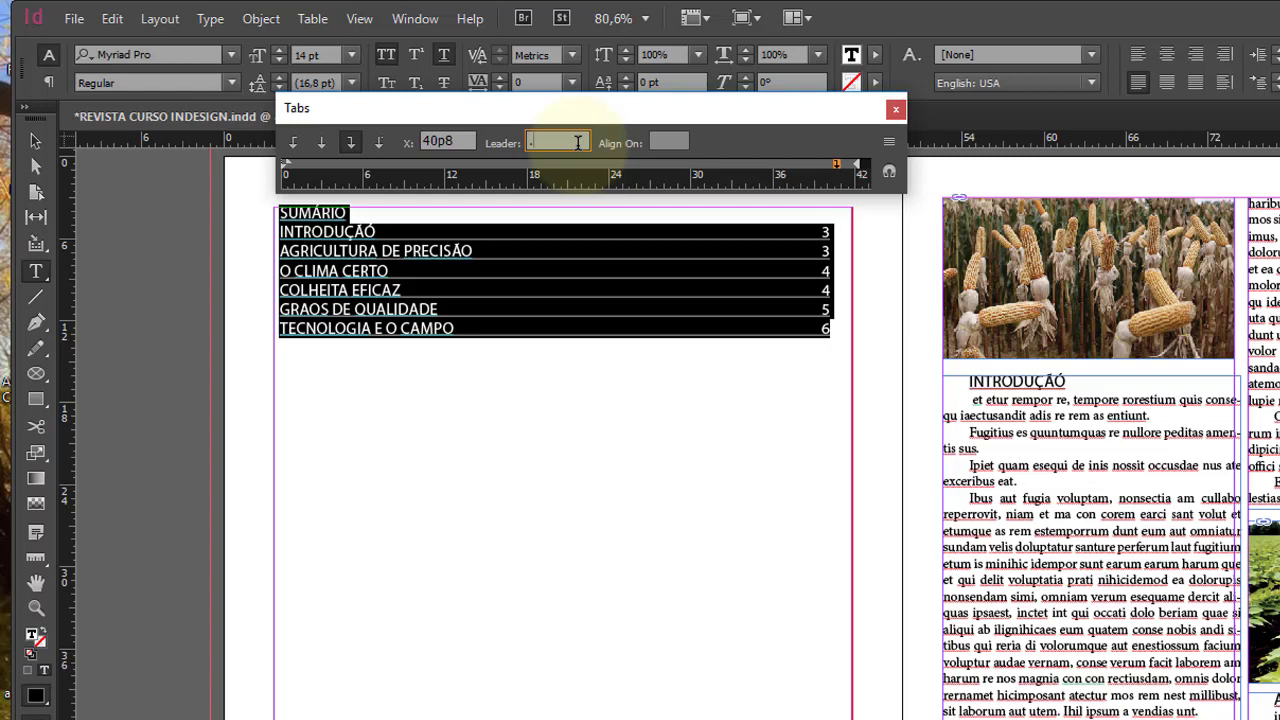
type(".")
key("Return")
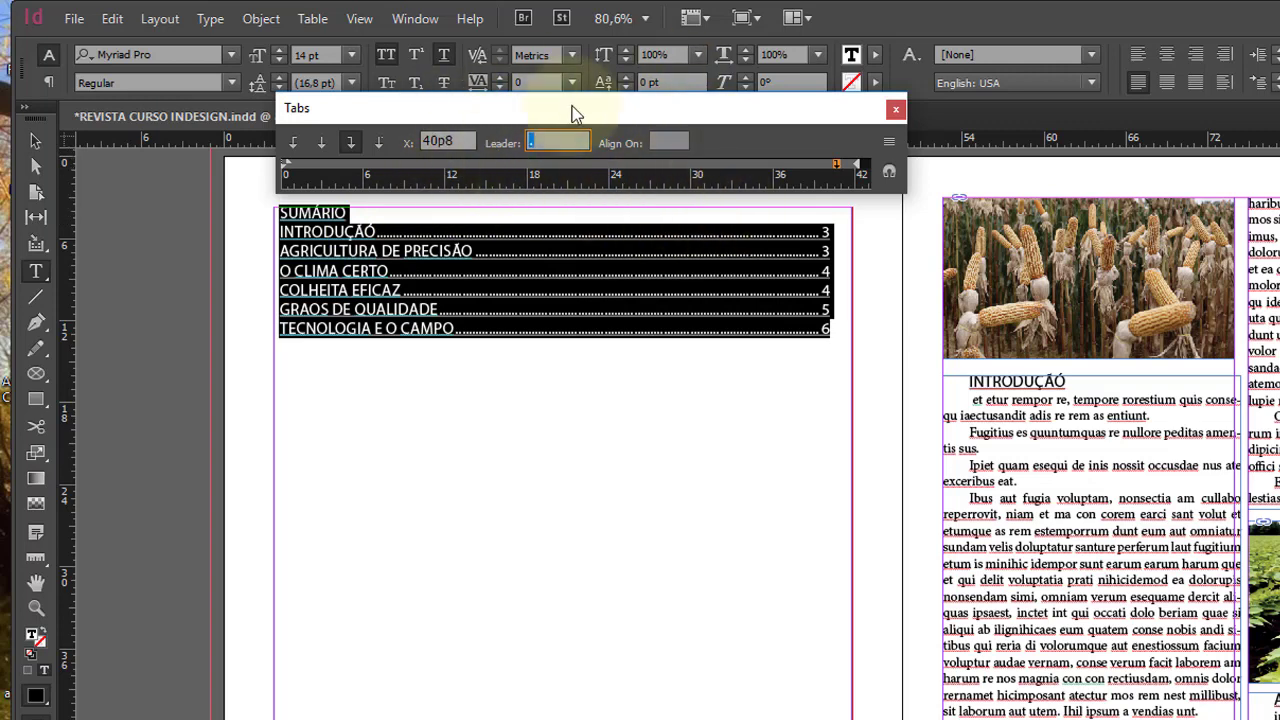
Insert five blank lines between the SUMÁRIO title and the first entry, INTRODUÇÃO.
left_click(382, 215)
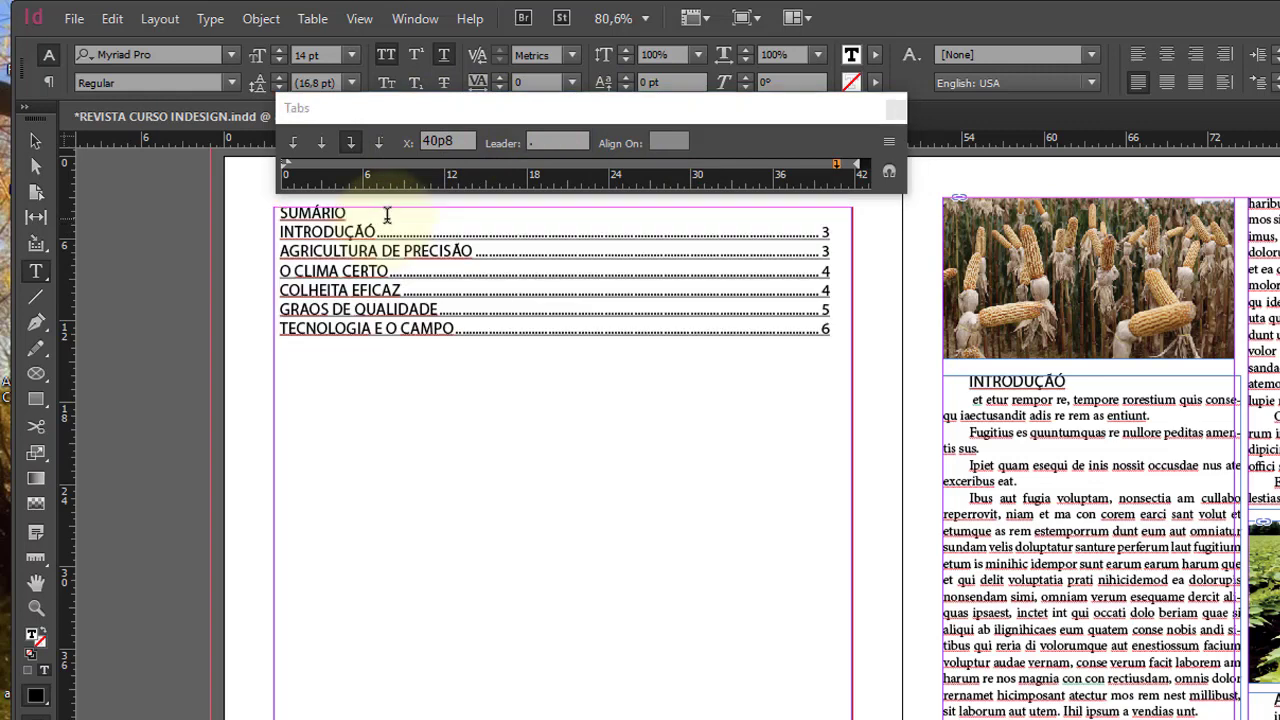
key("Return")
key("Return")
key("Return")
key("Return")
key("Return")
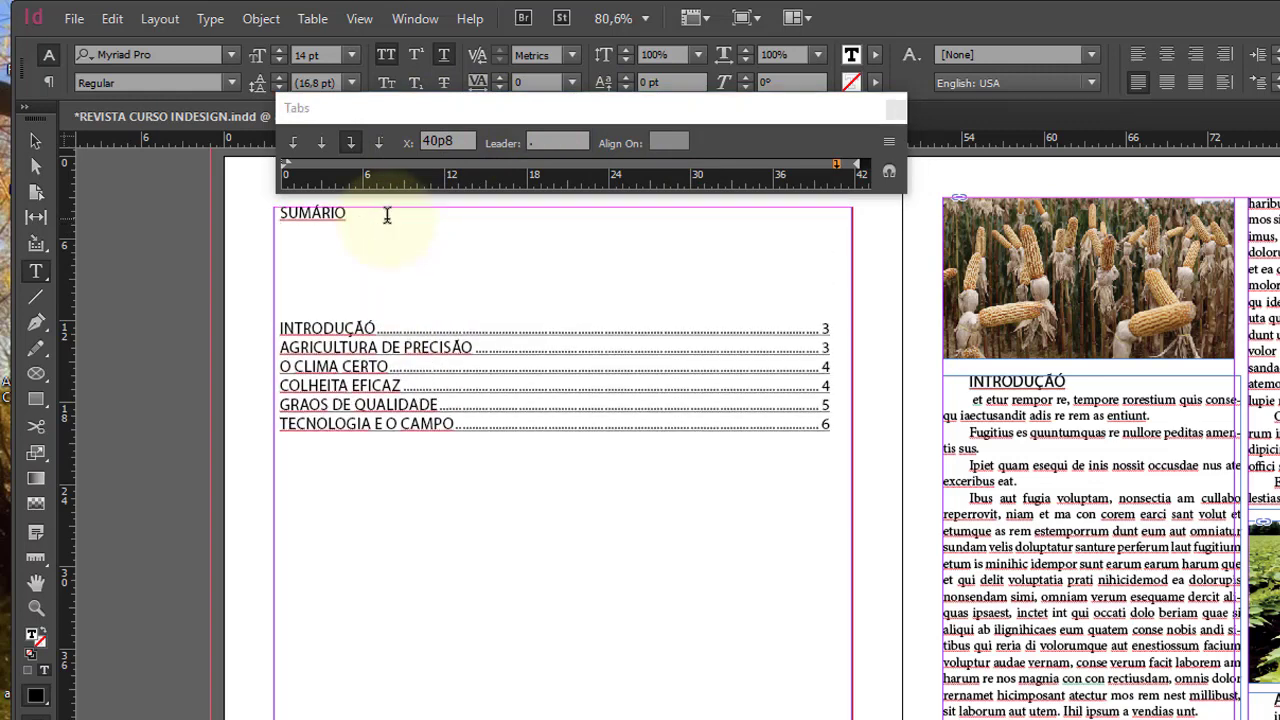
Centre the SUMÁRIO title at a font size of 28 pt and insert a blank line above it.
left_click_drag(386, 215, 260, 209)
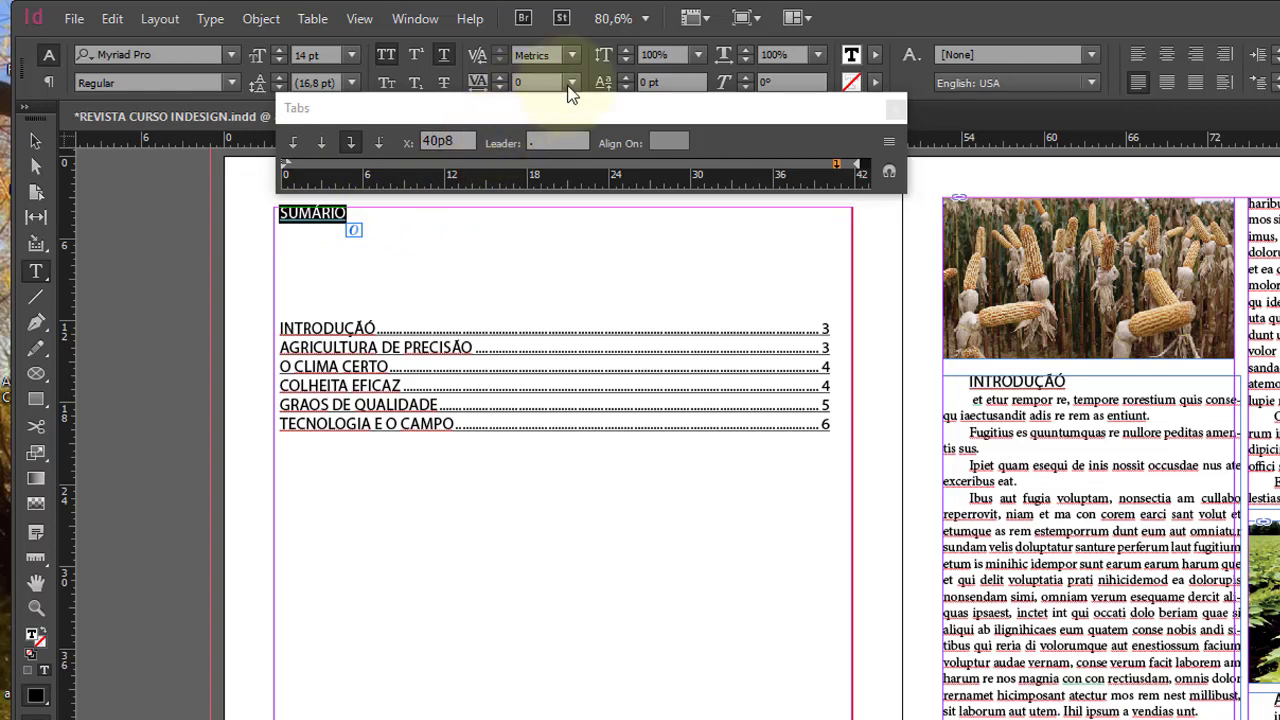
left_click(896, 114)
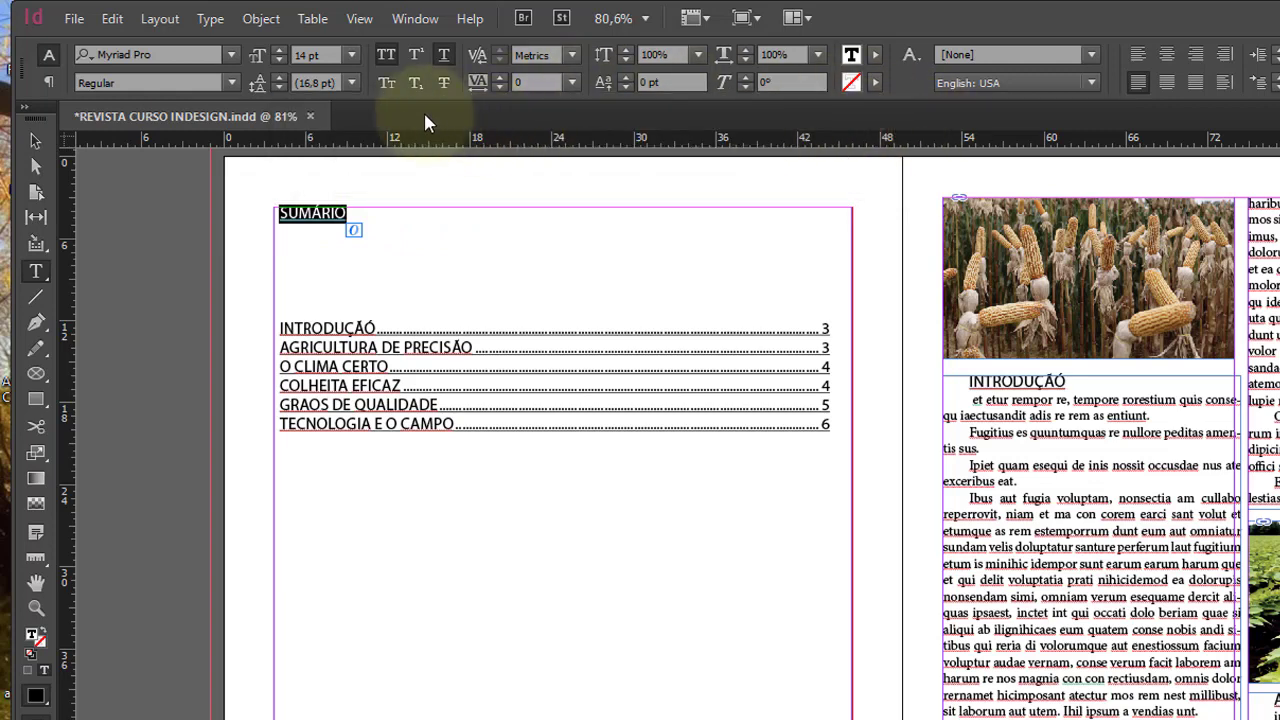
left_click(1166, 54)
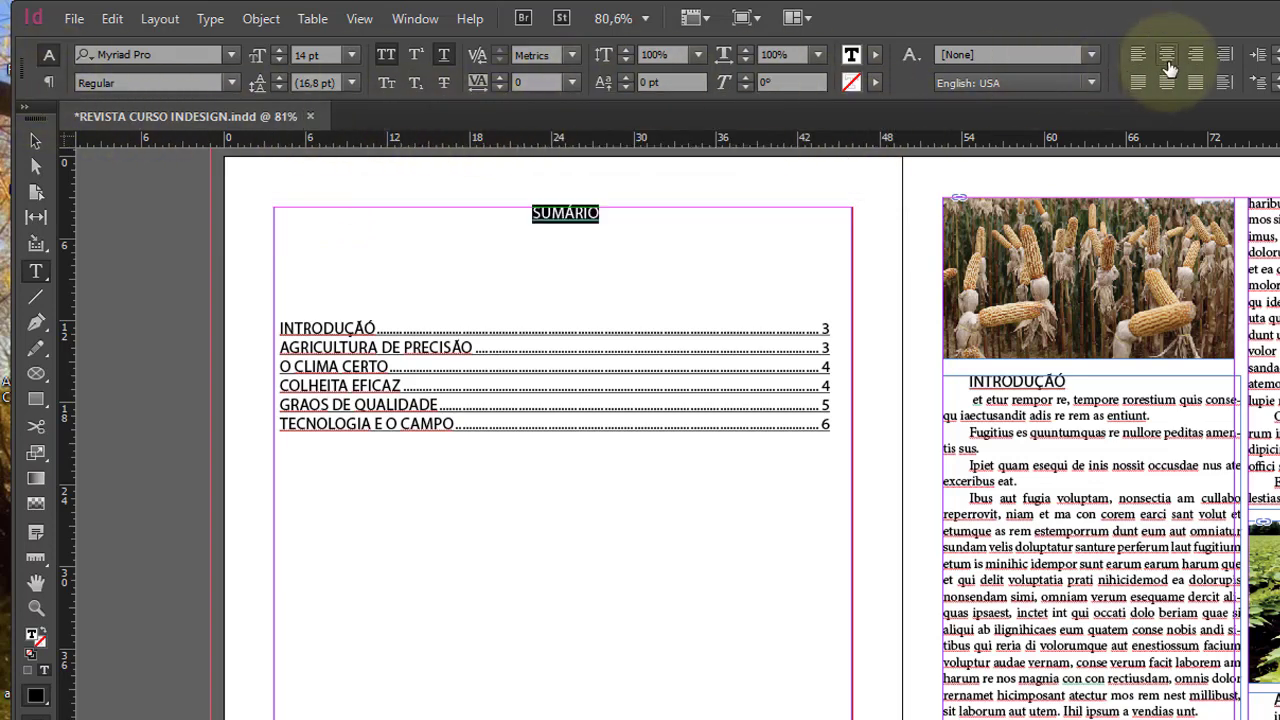
left_click(280, 50)
left_click(280, 50)
left_click(280, 50)
left_click(280, 50)
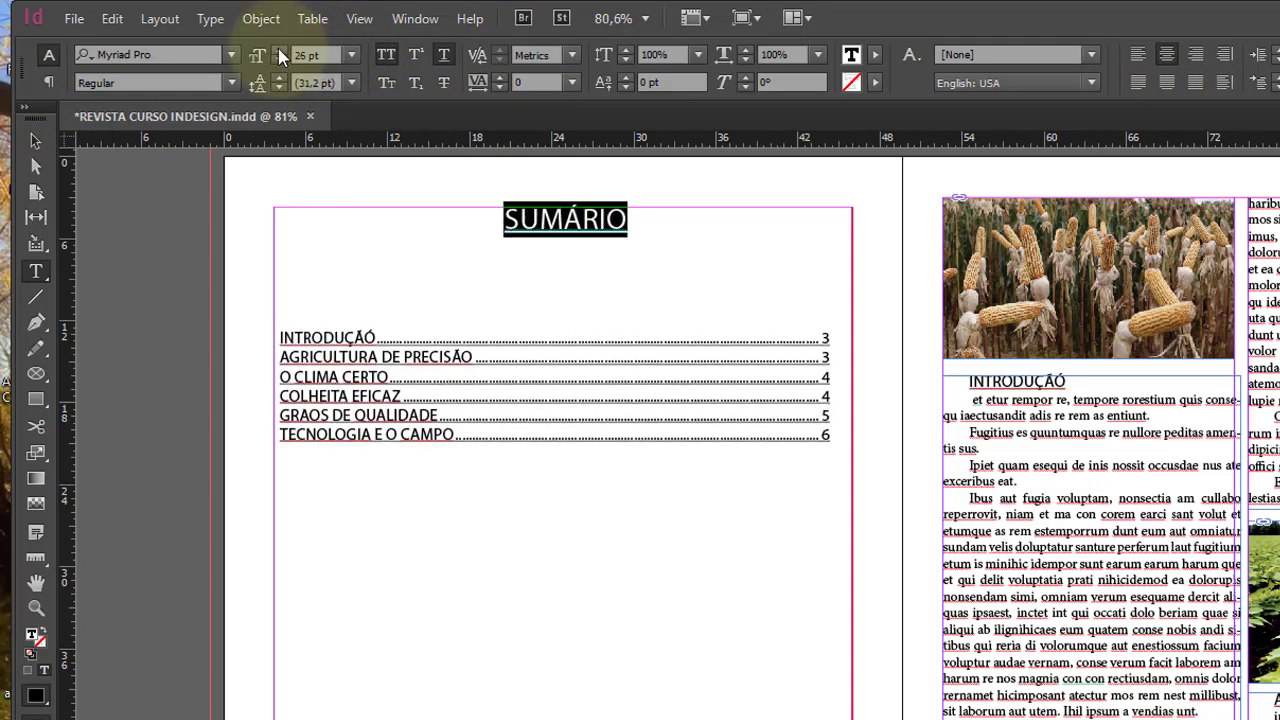
left_click(280, 51)
left_click(498, 219)
key("Return")
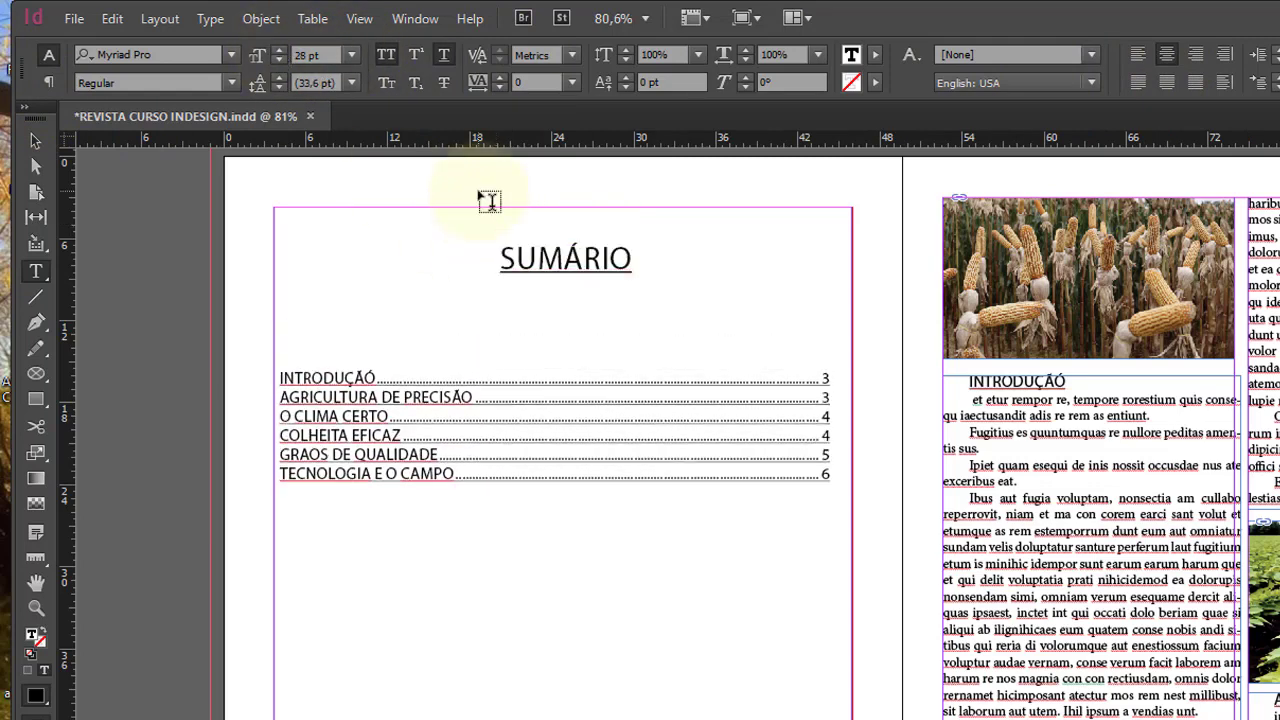
Set the font size of the six table of contents entries to 17 pt and leave text editing with the frame selected.
left_click_drag(843, 477, 262, 371)
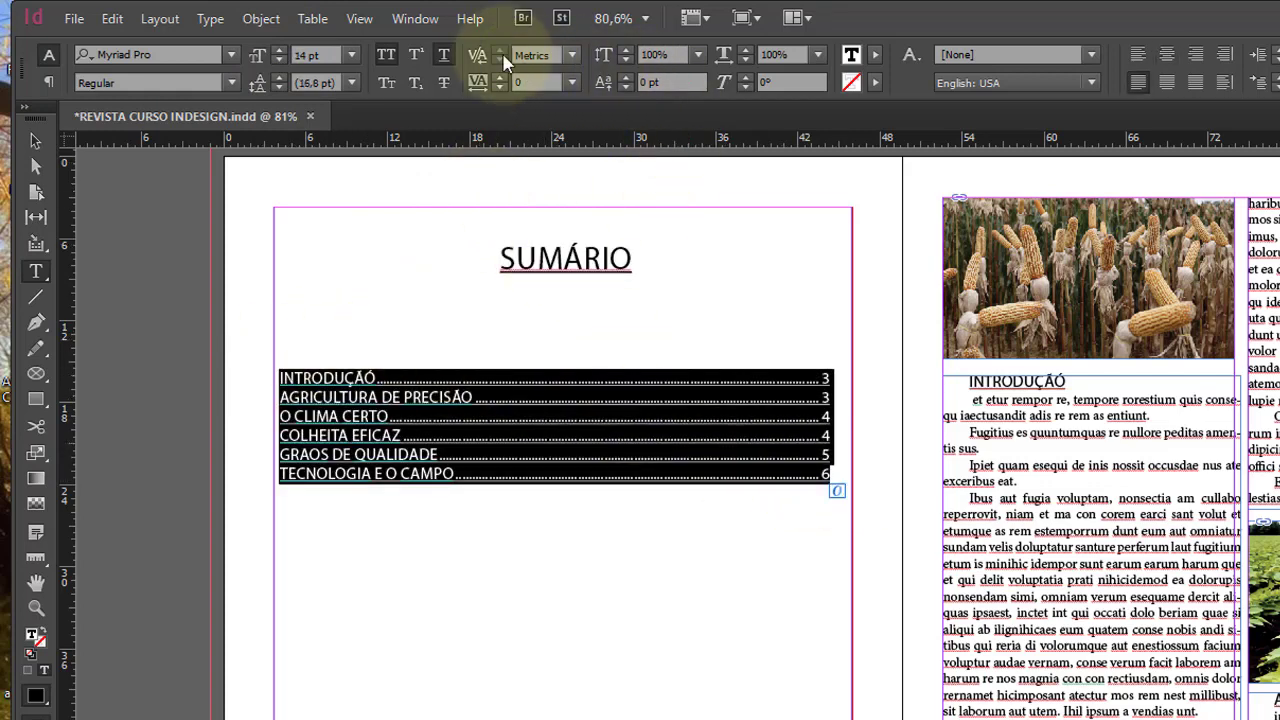
left_click(281, 51)
left_click(281, 51)
left_click(281, 51)
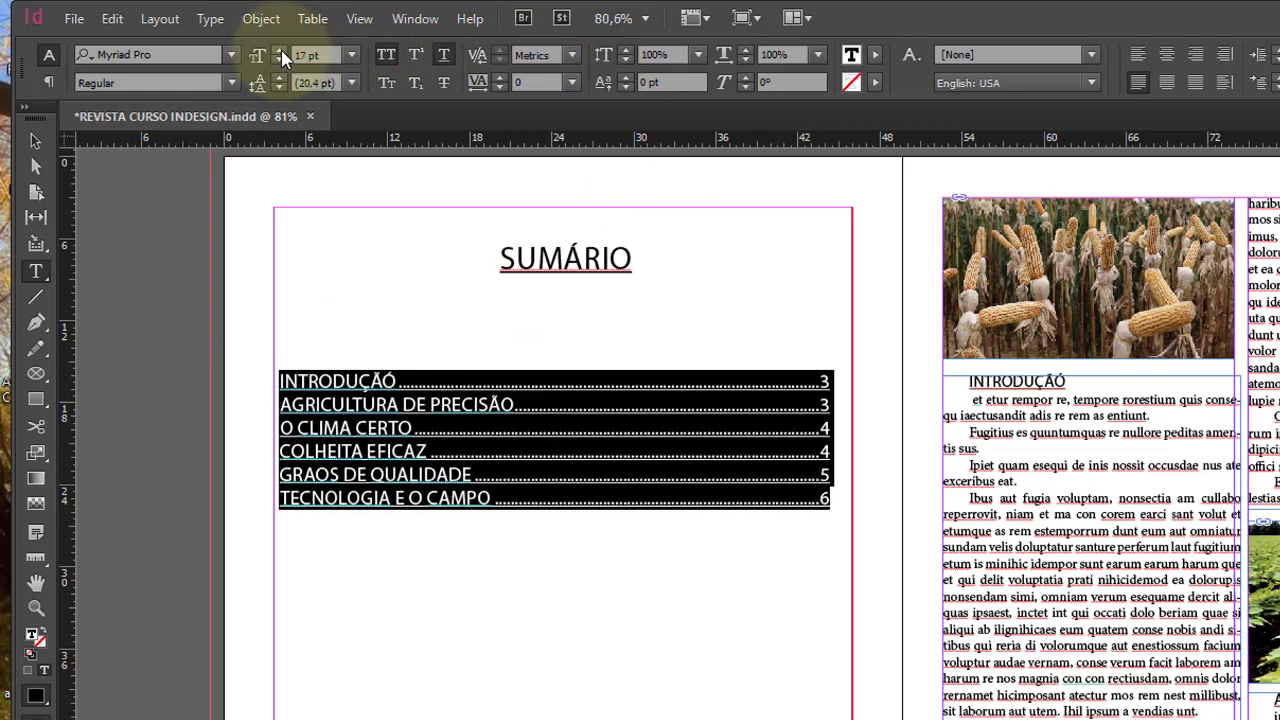
left_click(620, 528)
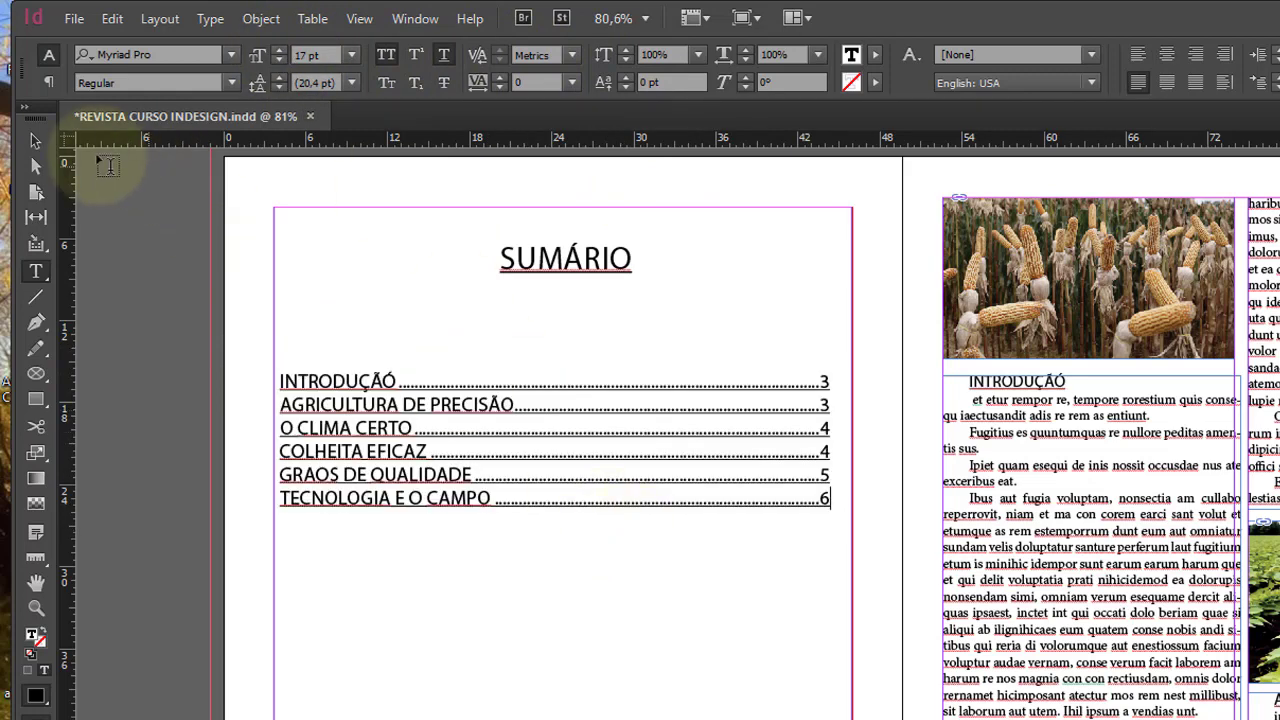
left_click(32, 141)
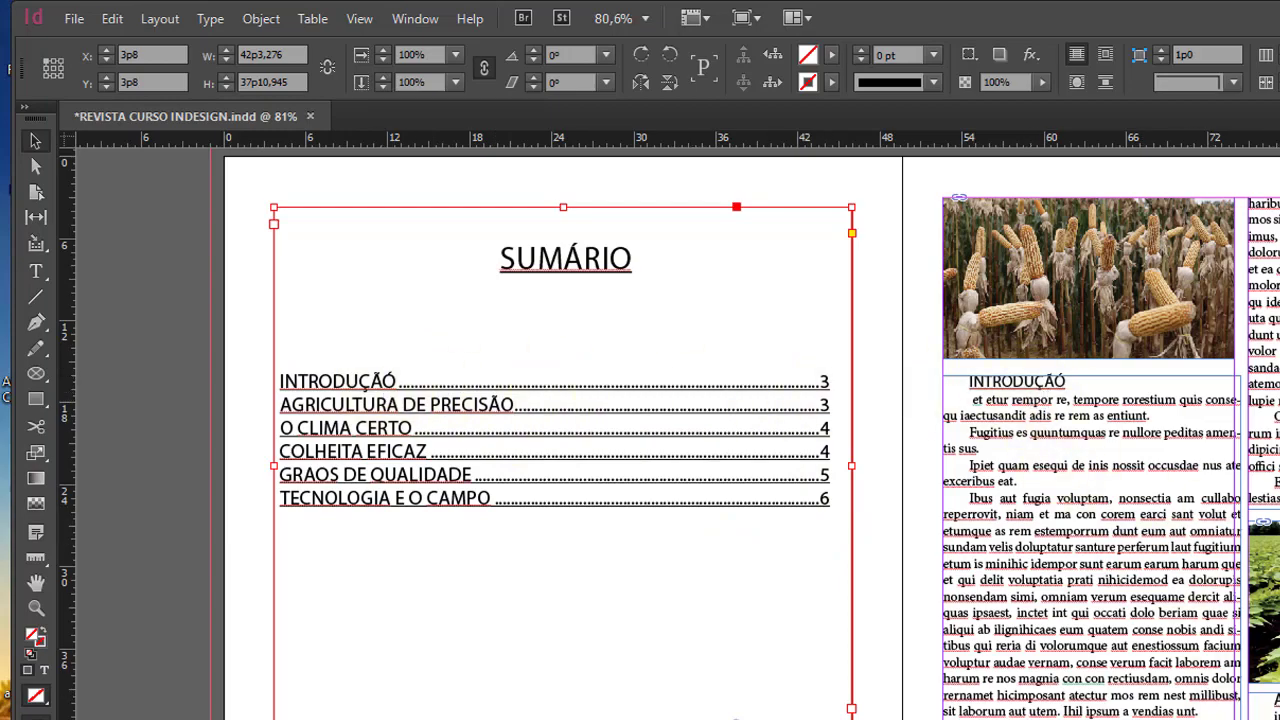
Check the headings and printed page numbers on pages 3 to 6 against the entries in the table of contents.
left_click_drag(990, 250, 1006, 334)
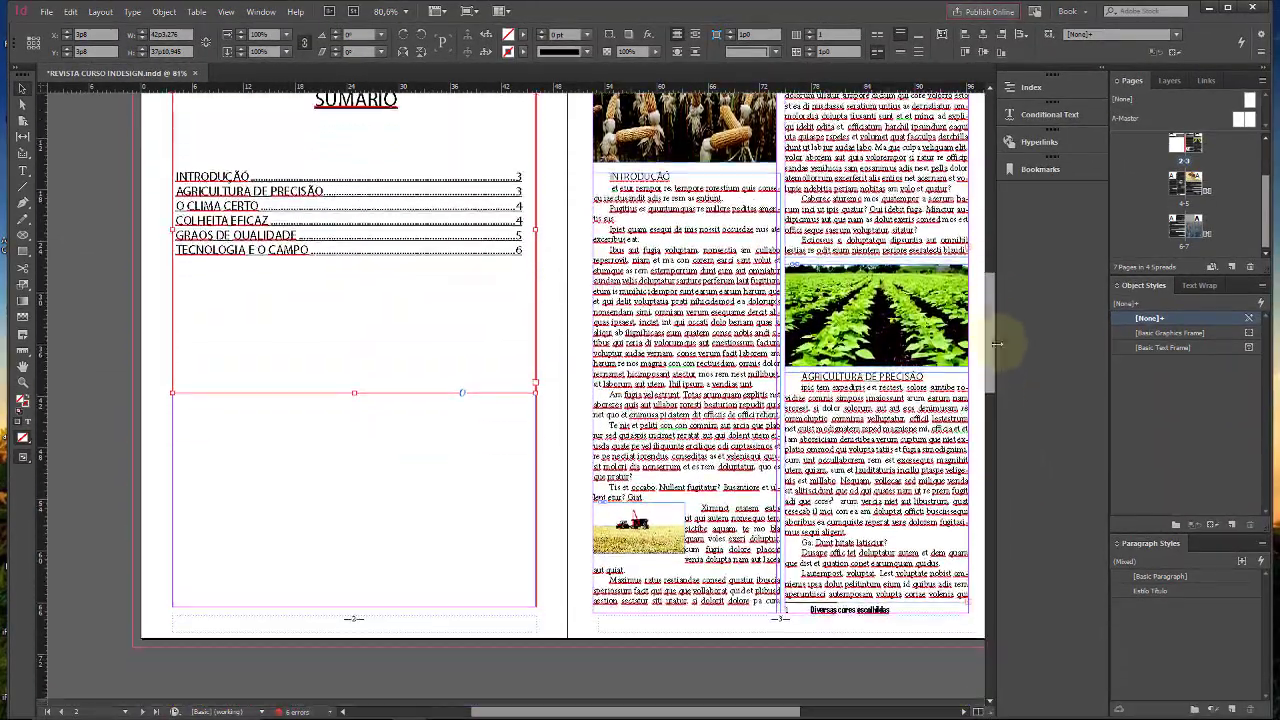
left_click_drag(711, 714, 767, 714)
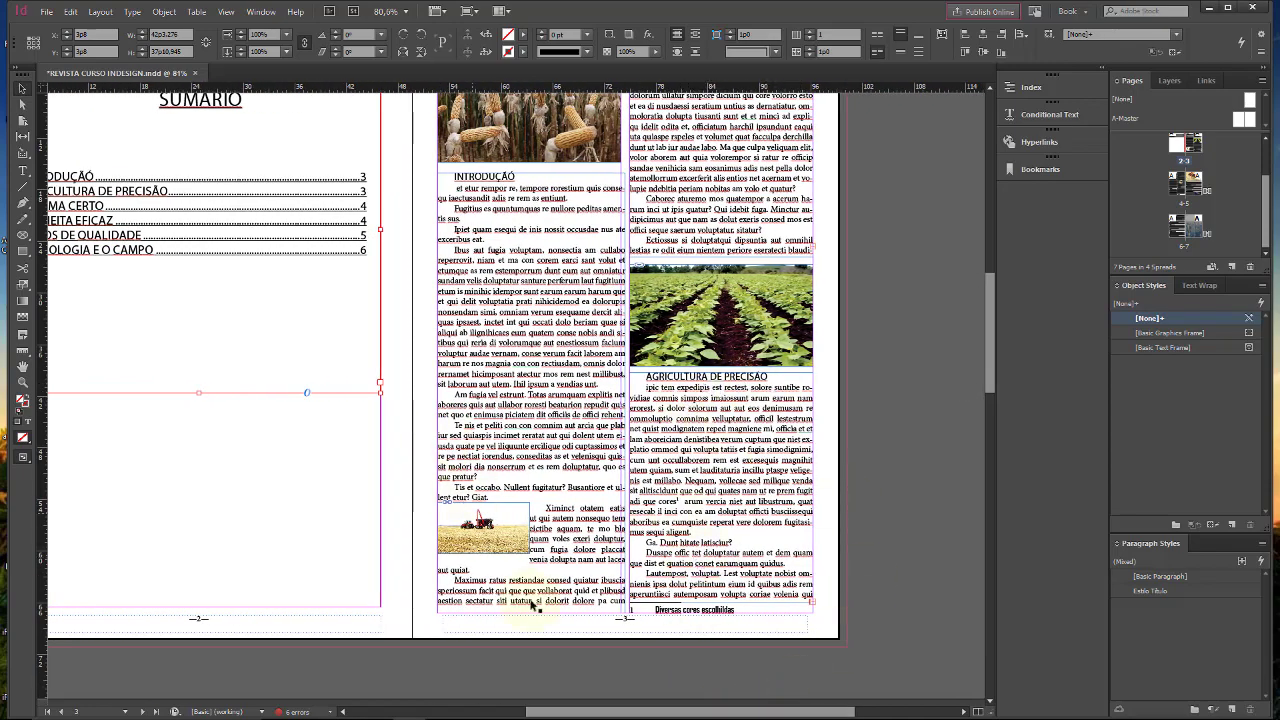
left_click_drag(618, 714, 570, 716)
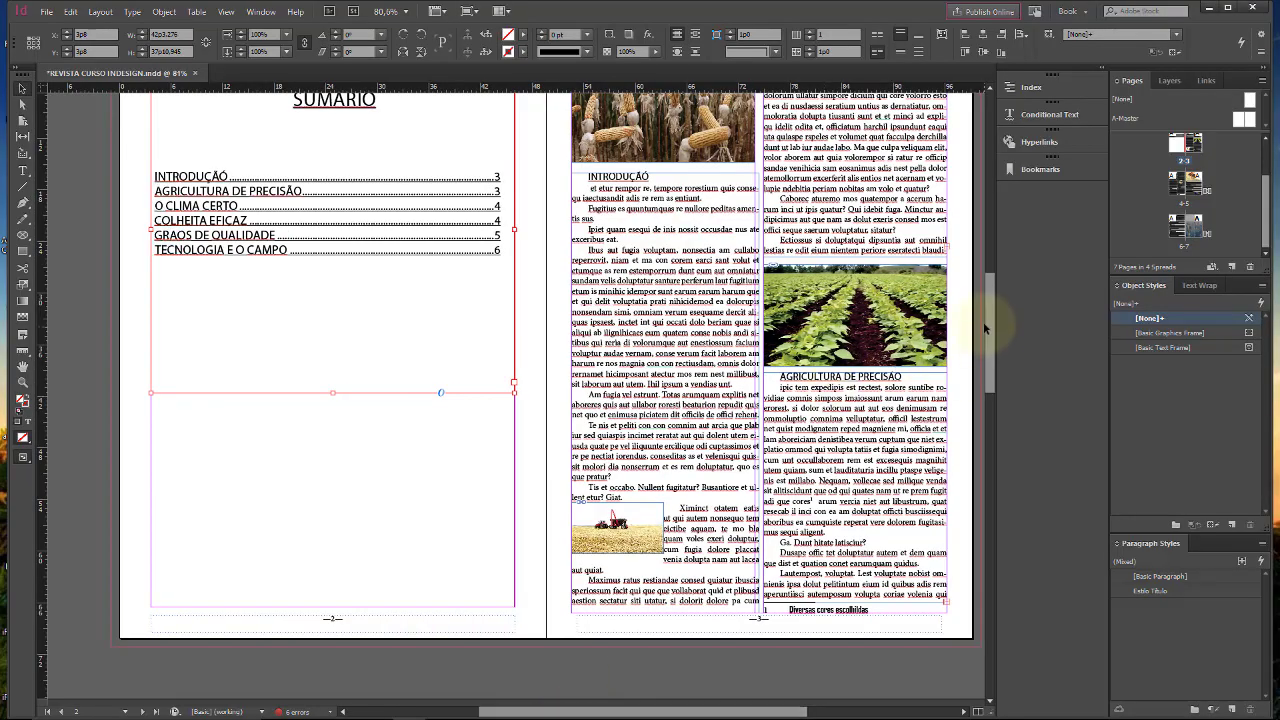
left_click_drag(994, 320, 1004, 468)
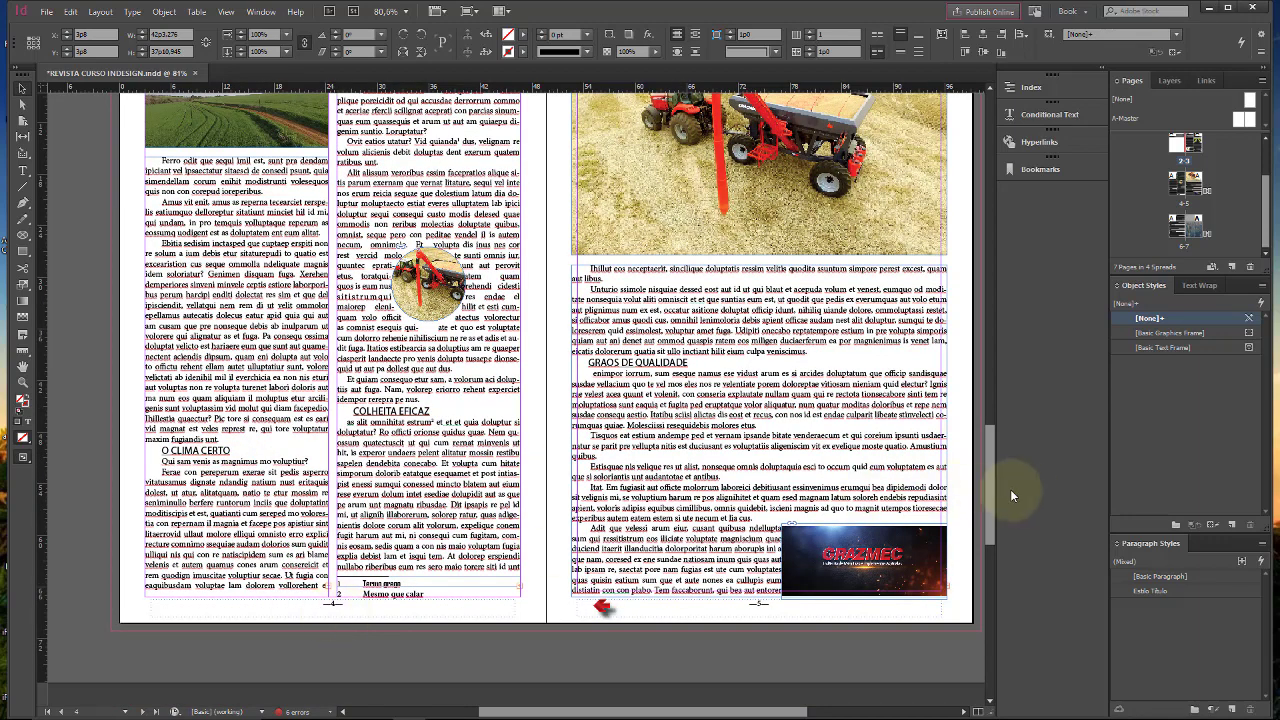
left_click_drag(989, 481, 989, 312)
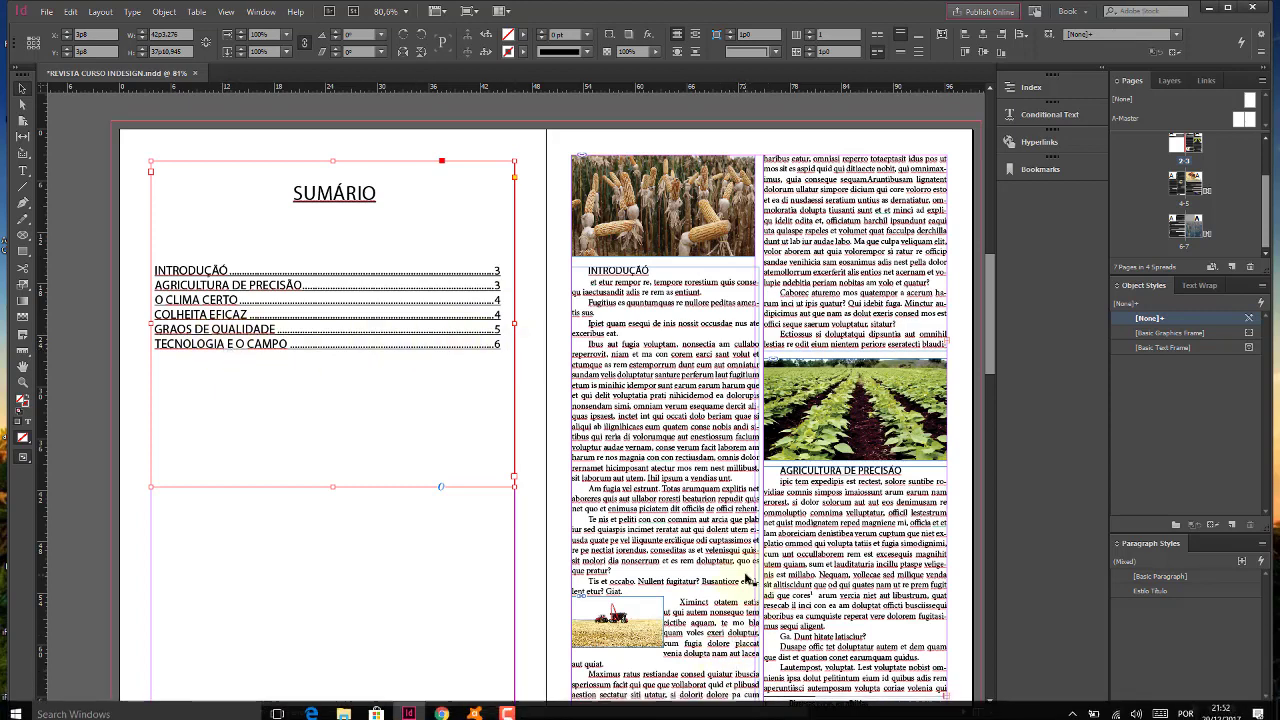
left_click_drag(758, 706, 843, 705)
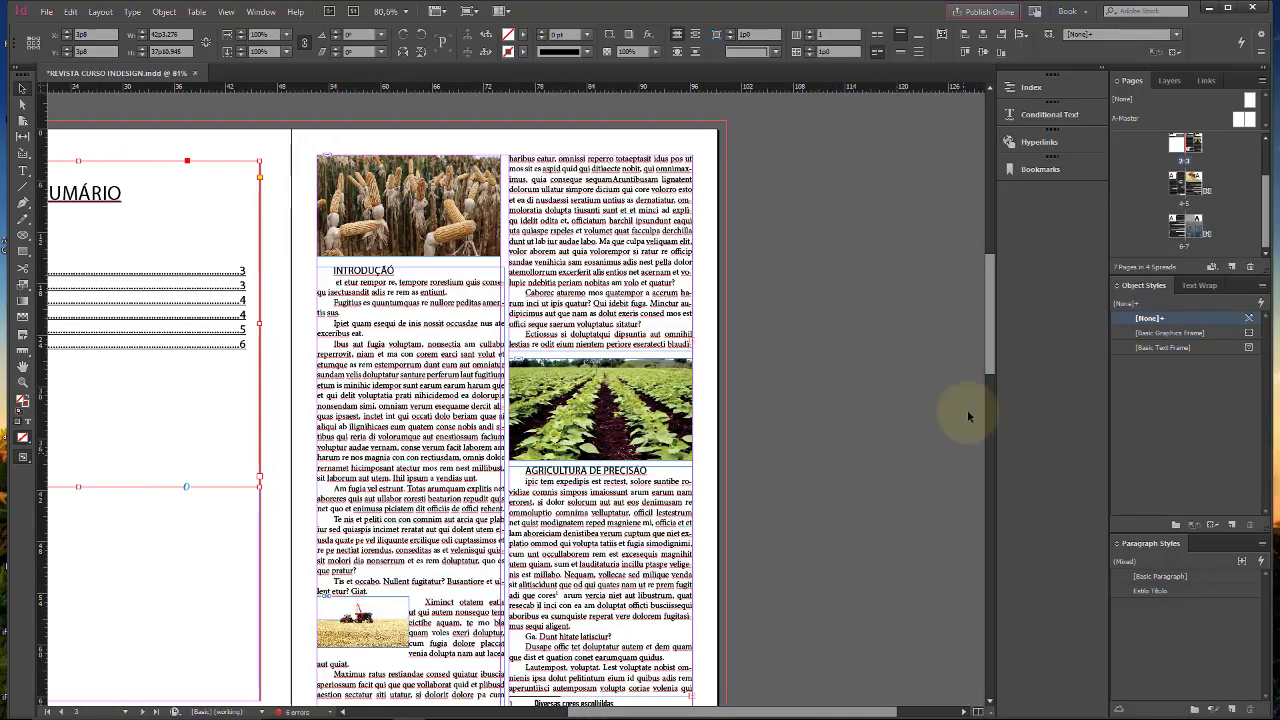
left_click_drag(993, 351, 1007, 632)
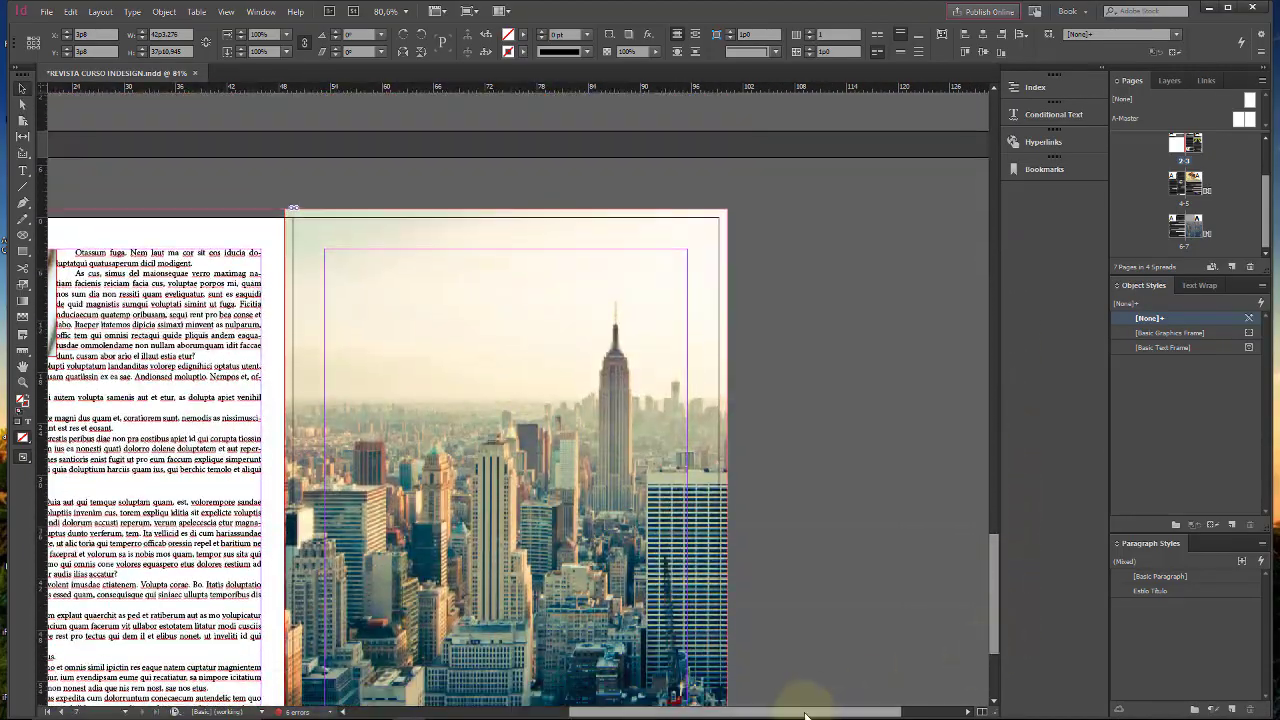
left_click_drag(775, 703, 665, 704)
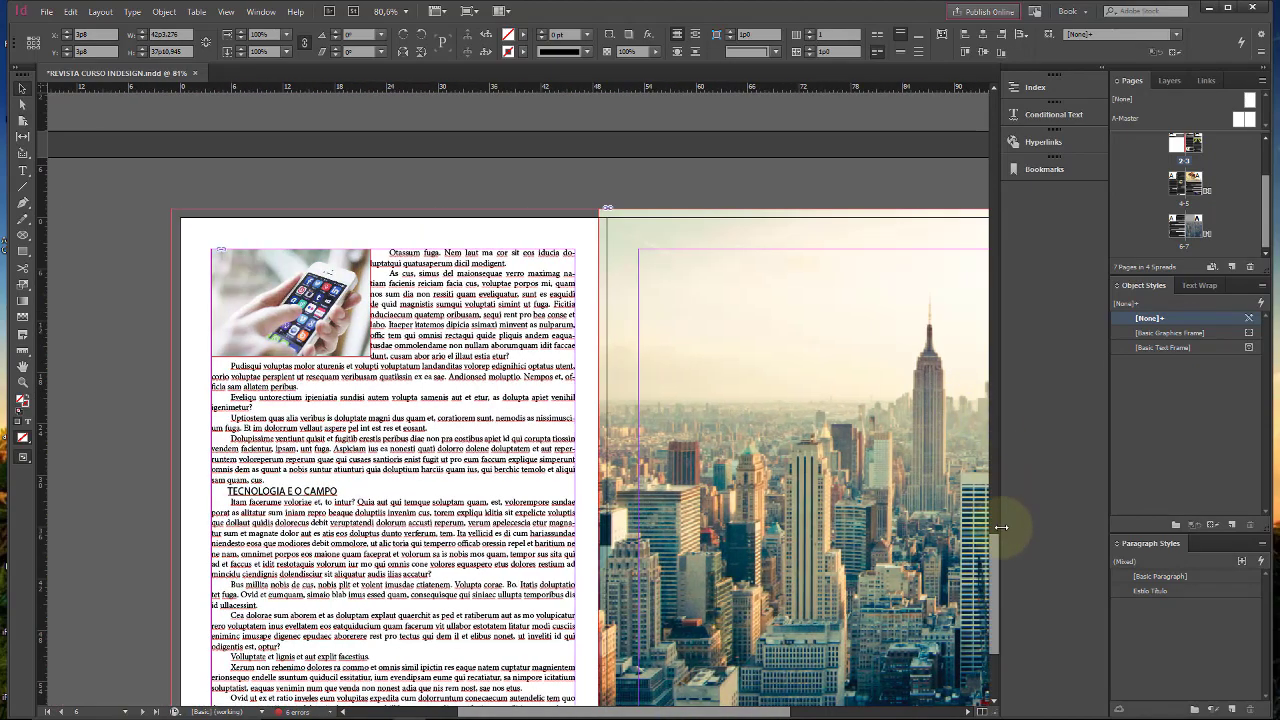
left_click_drag(995, 558, 1006, 600)
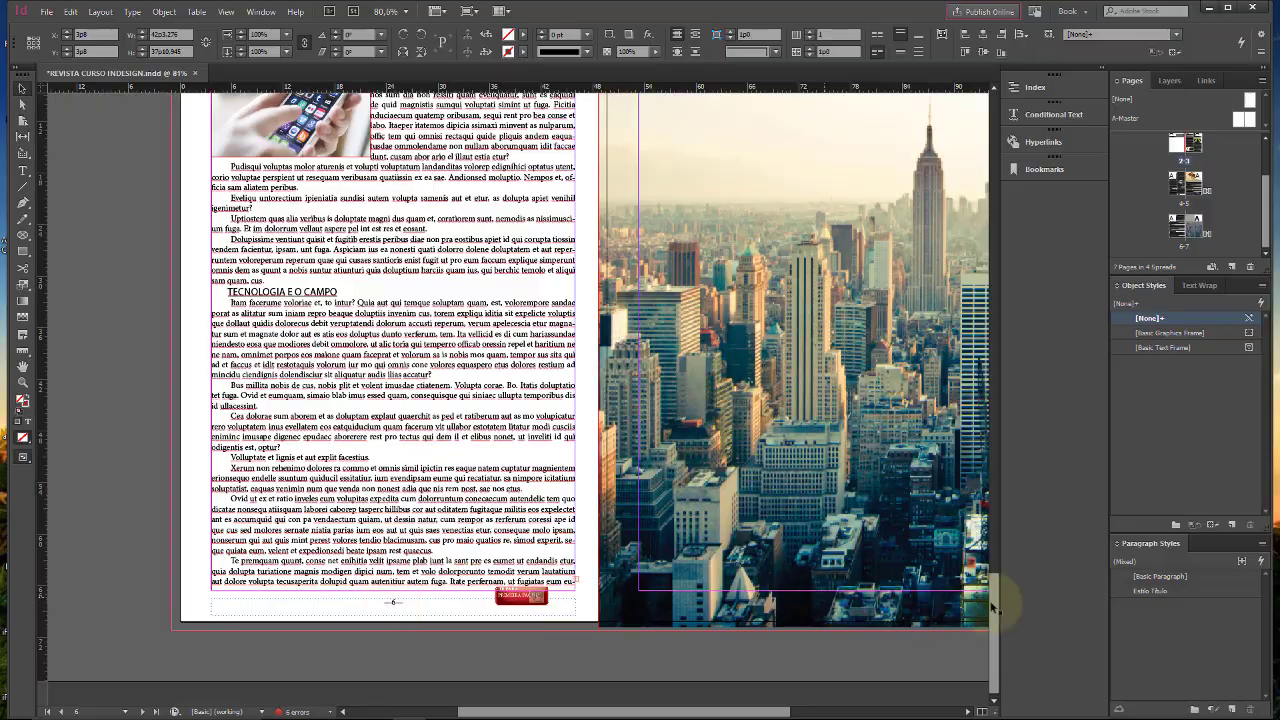
Select the whole SUMÁRIO text on page 2, try regenerating the table of contents as a replacement without overset text items, and undo the regeneration.
left_click_drag(995, 618, 997, 266)
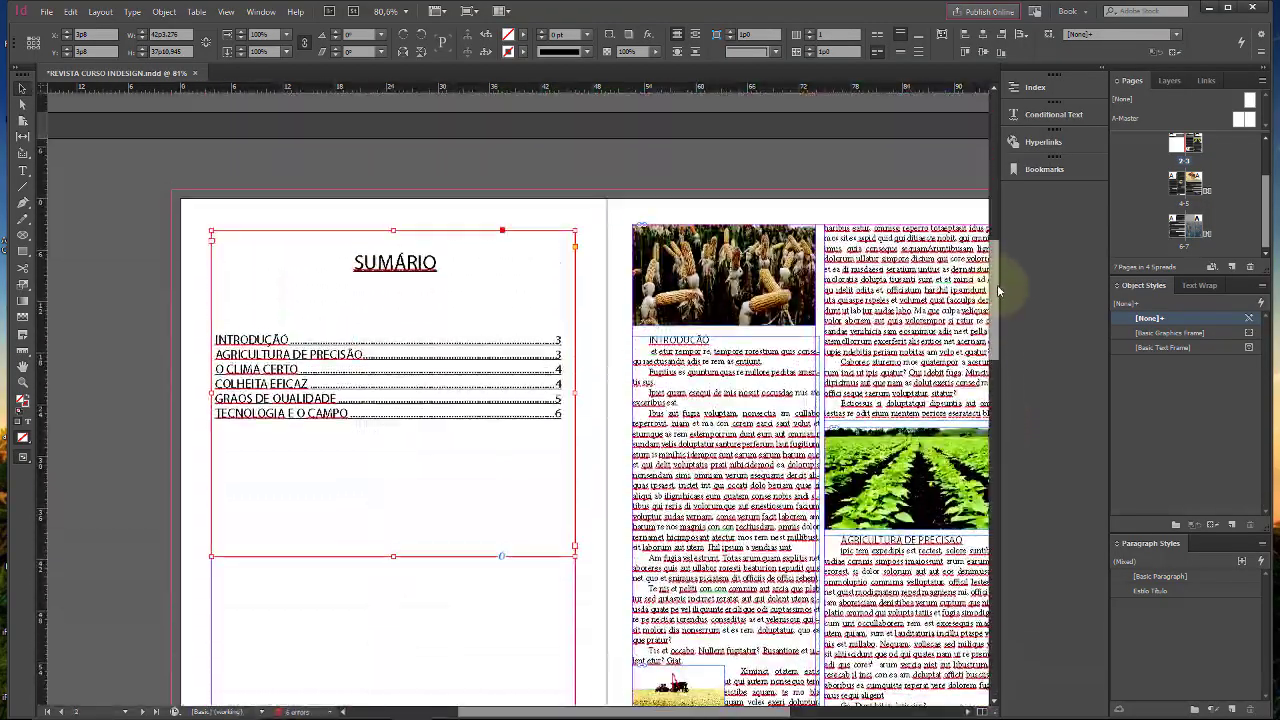
left_click(70, 198)
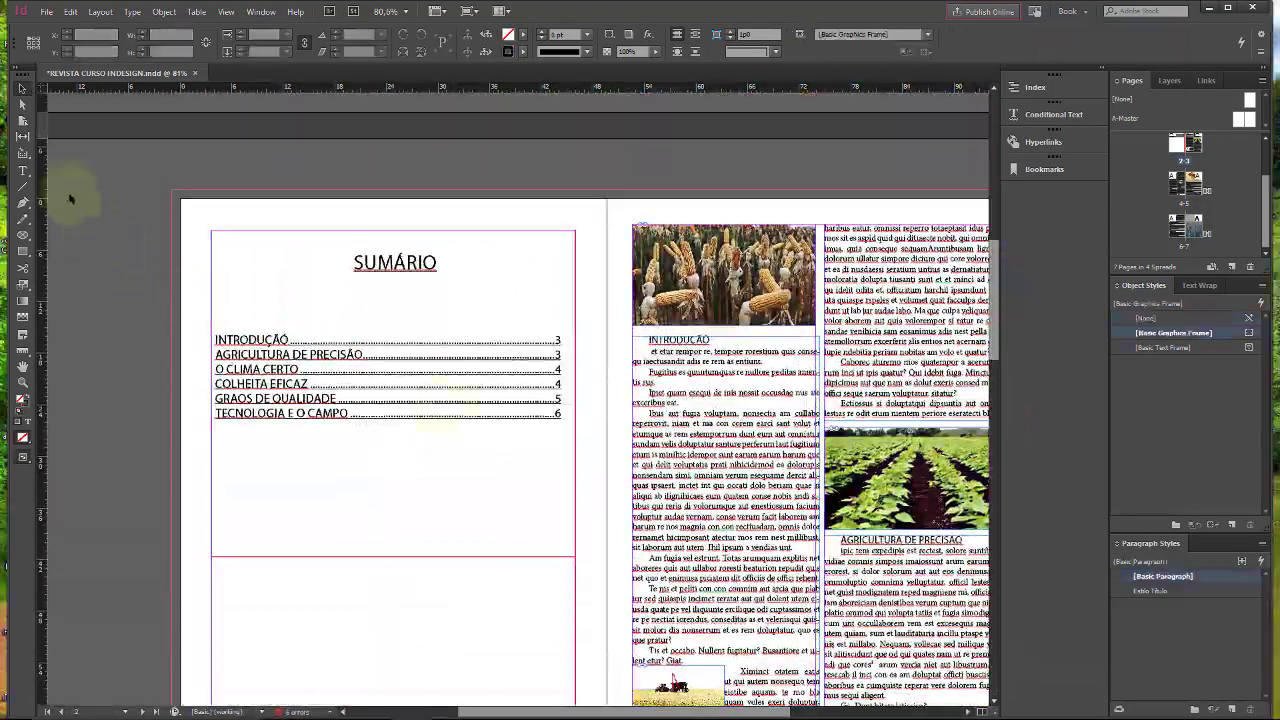
left_click(22, 172)
left_click(560, 414)
left_click_drag(543, 410, 224, 253)
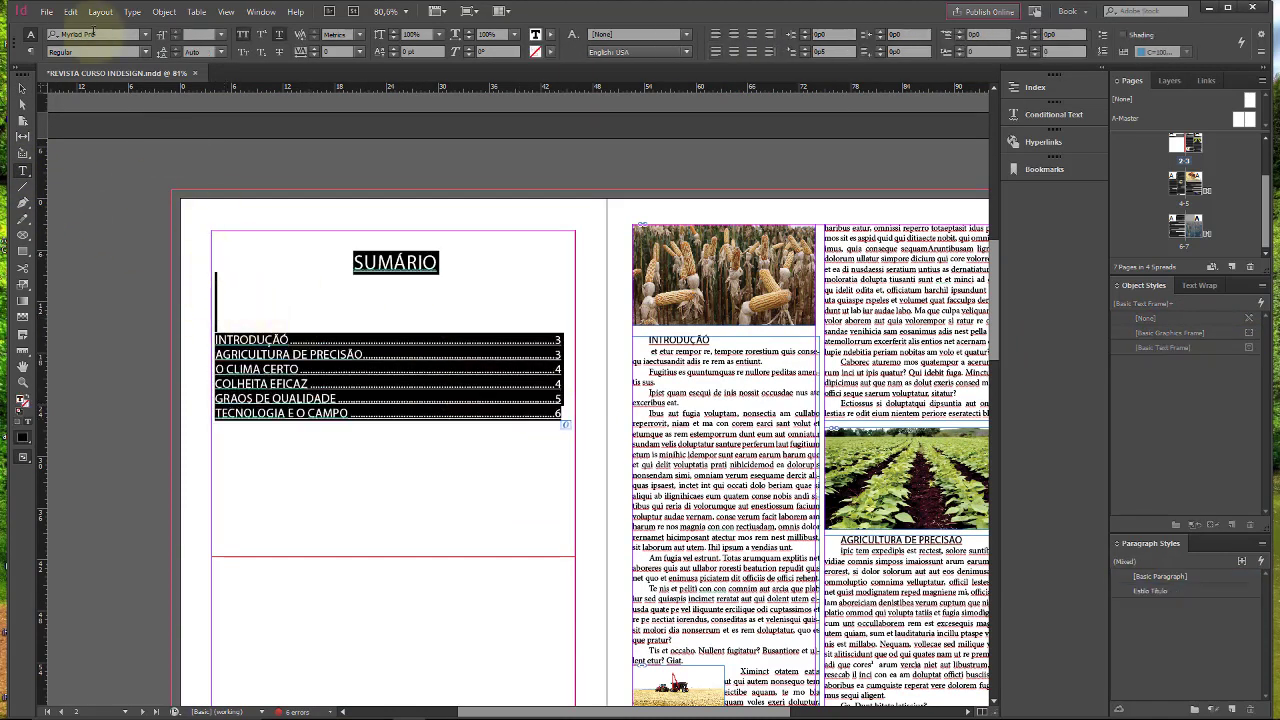
left_click(100, 12)
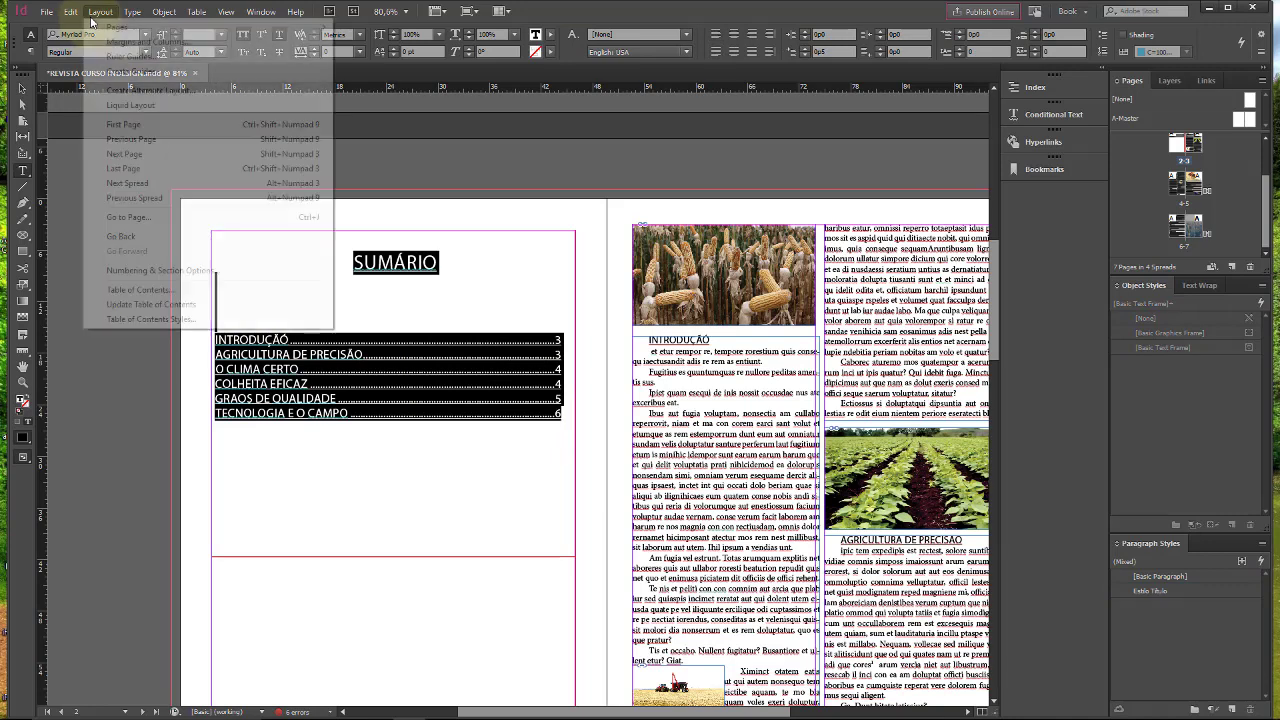
left_click(126, 291)
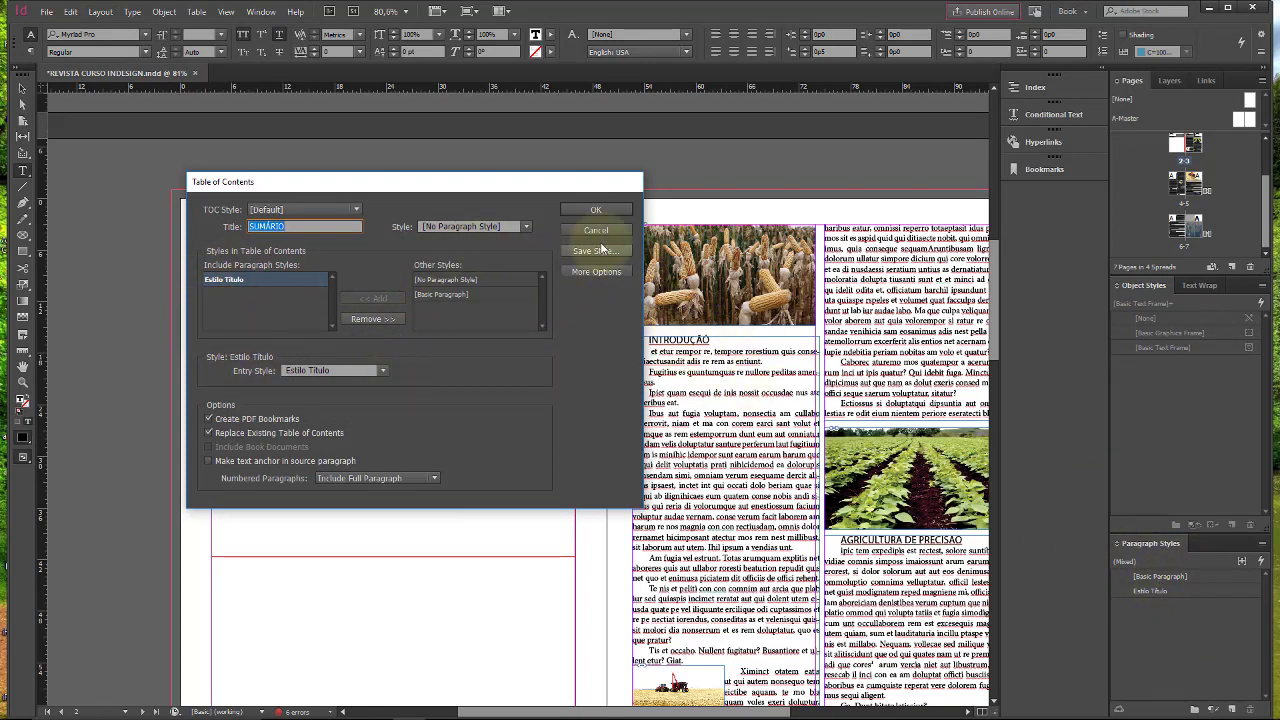
left_click(603, 209)
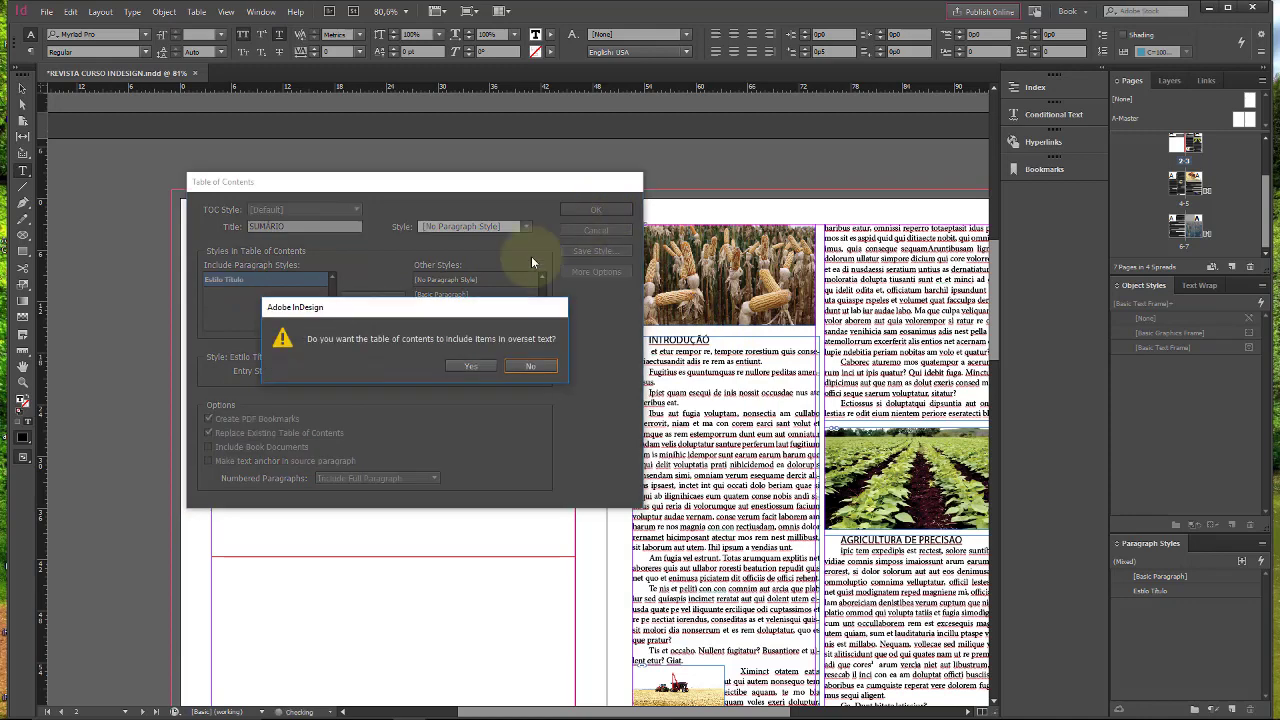
left_click(518, 364)
left_click(754, 387)
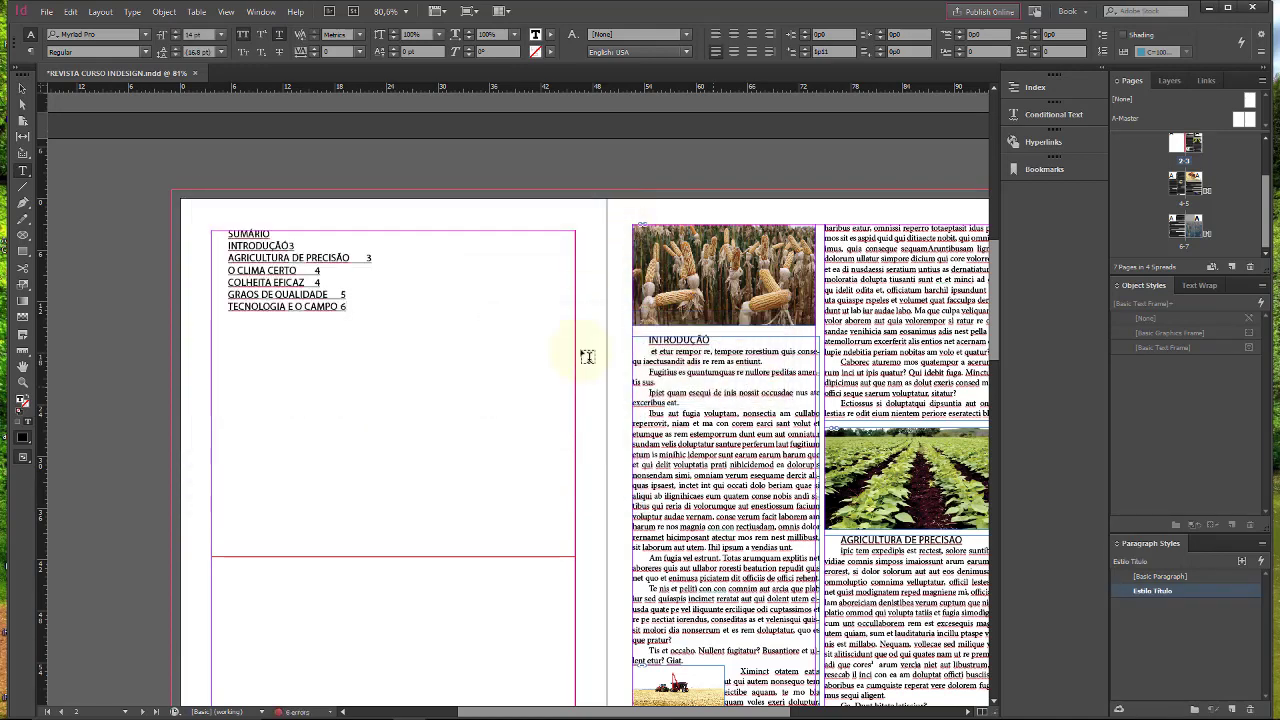
left_click(388, 275)
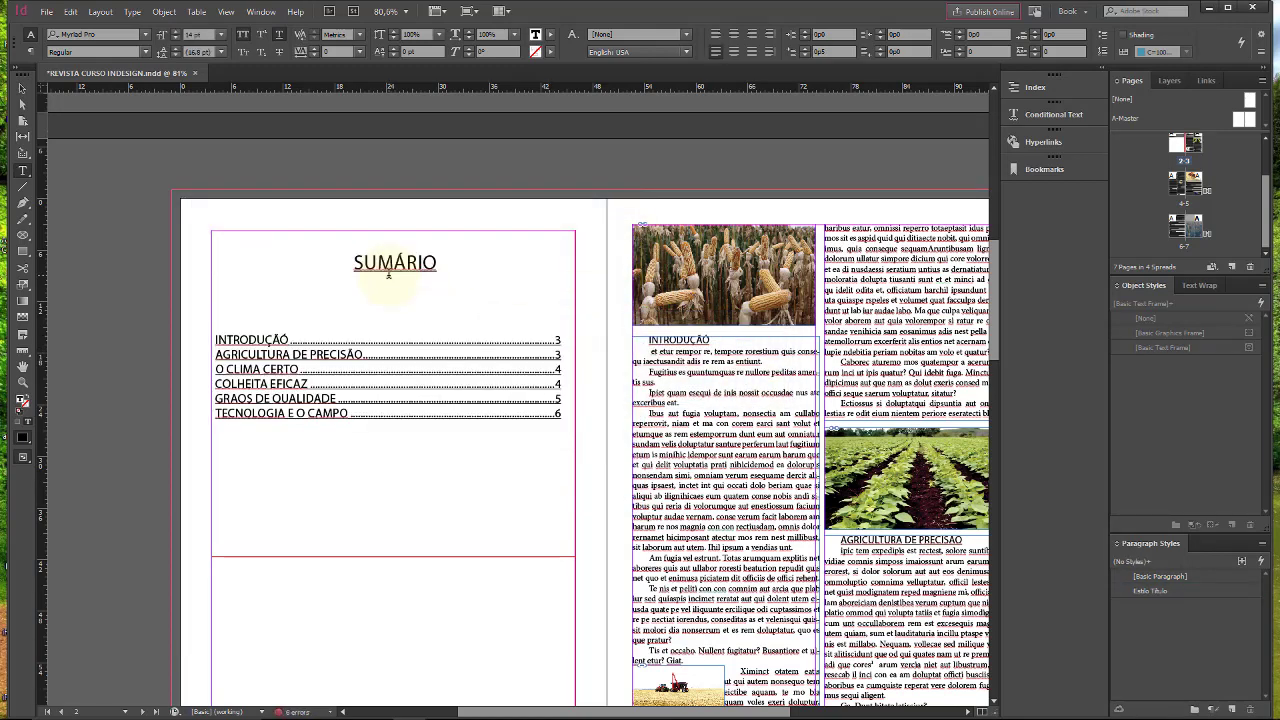